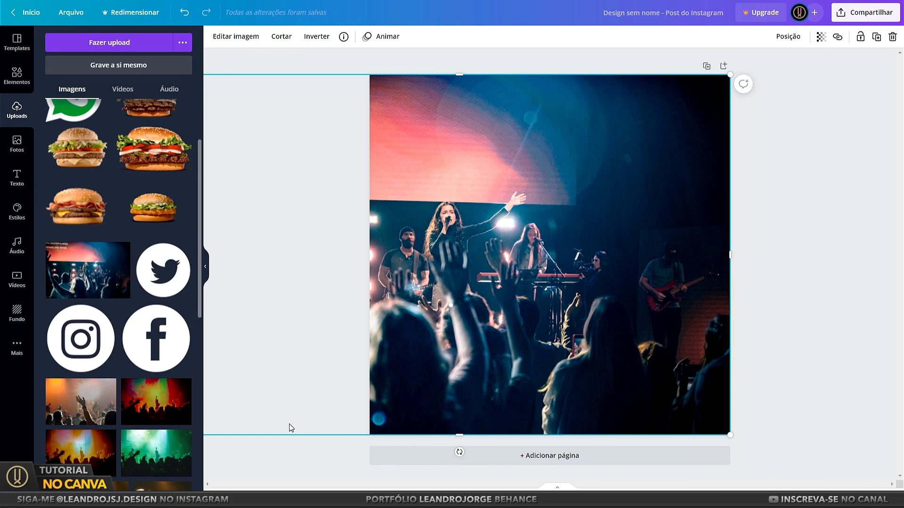
# Search the elements for "Gradient" and add the purple-to-transparent gradient to the page
pyautogui.click(762, 236)
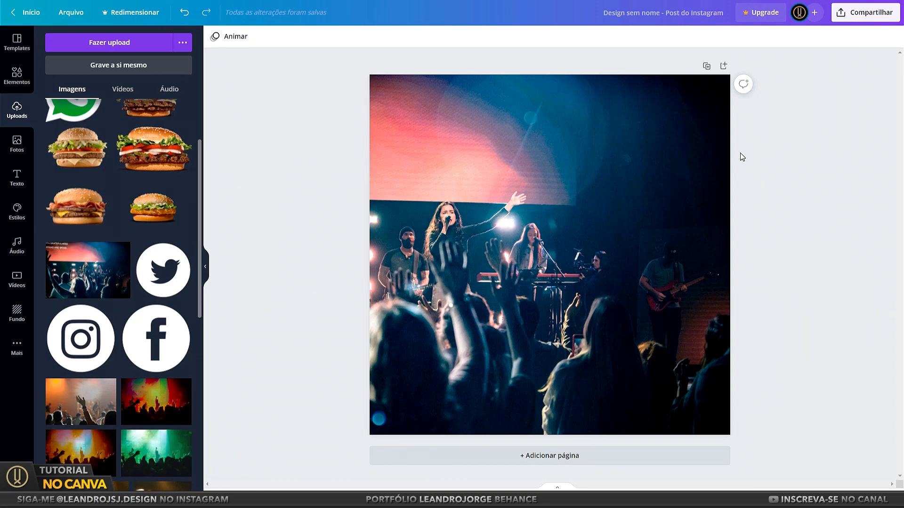
pyautogui.click(14, 76)
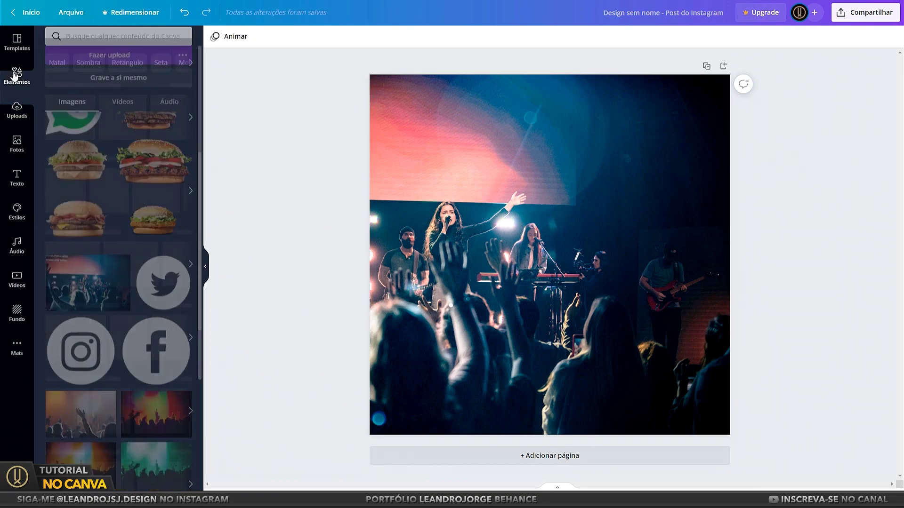
pyautogui.click(94, 42)
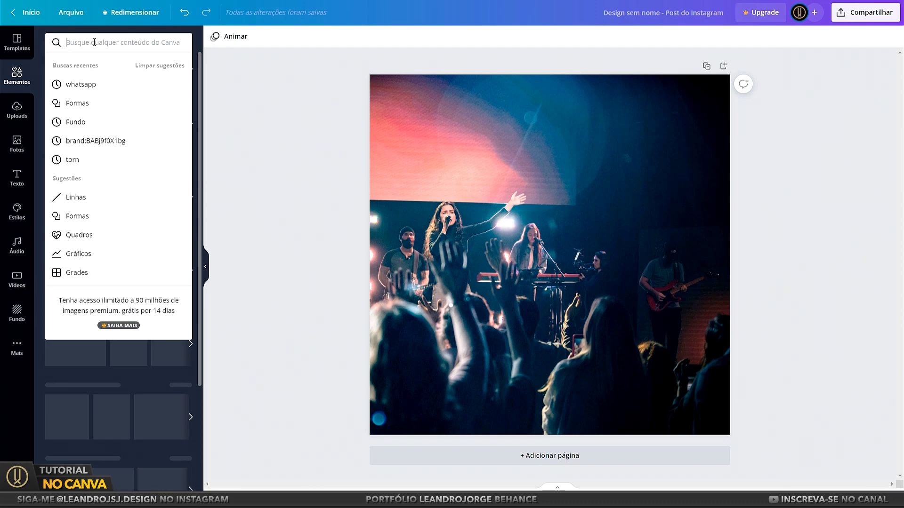
pyautogui.write('gra')
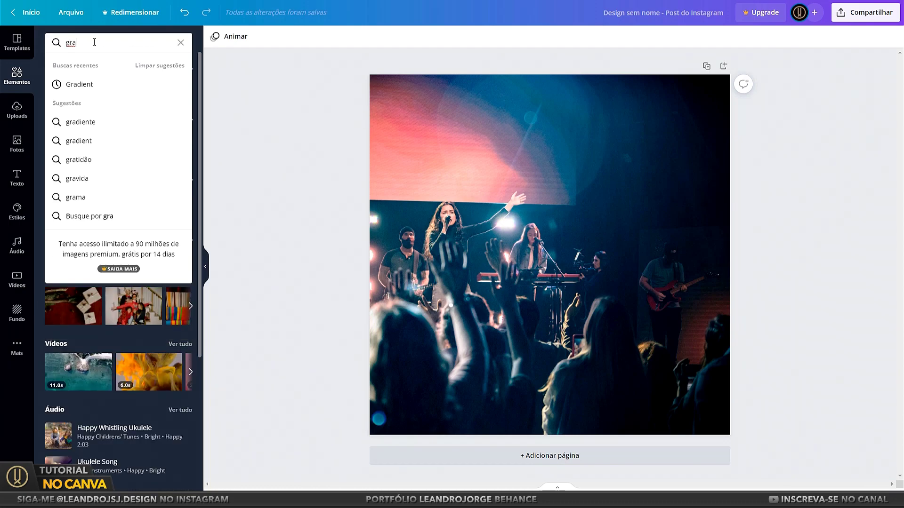
pyautogui.click(89, 84)
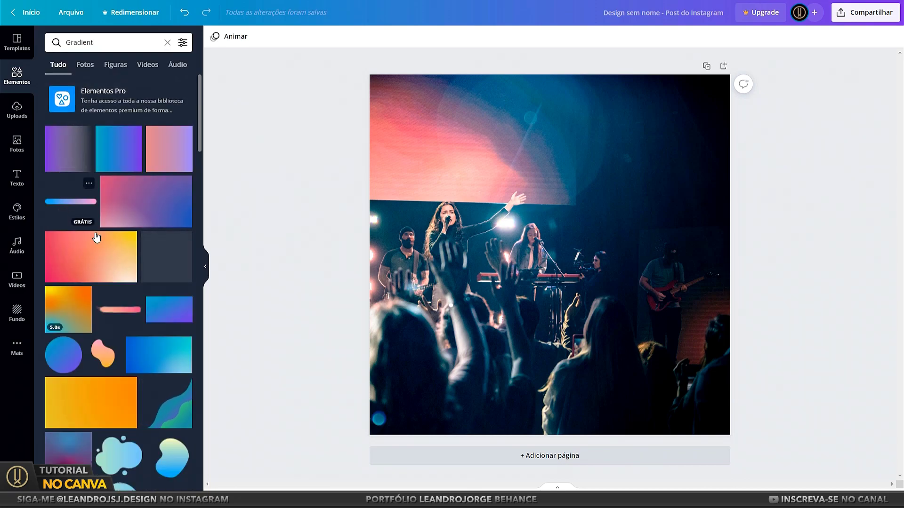
pyautogui.click(59, 149)
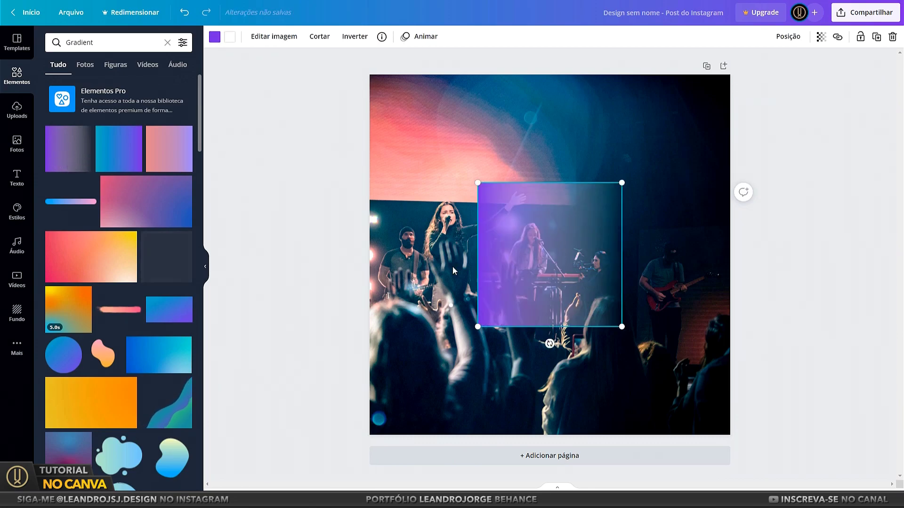
# Rotate the gradient a quarter turn so its purple end faces down, and enlarge it across the full width over the lower photo
pyautogui.moveTo(562, 202); pyautogui.dragTo(577, 244)
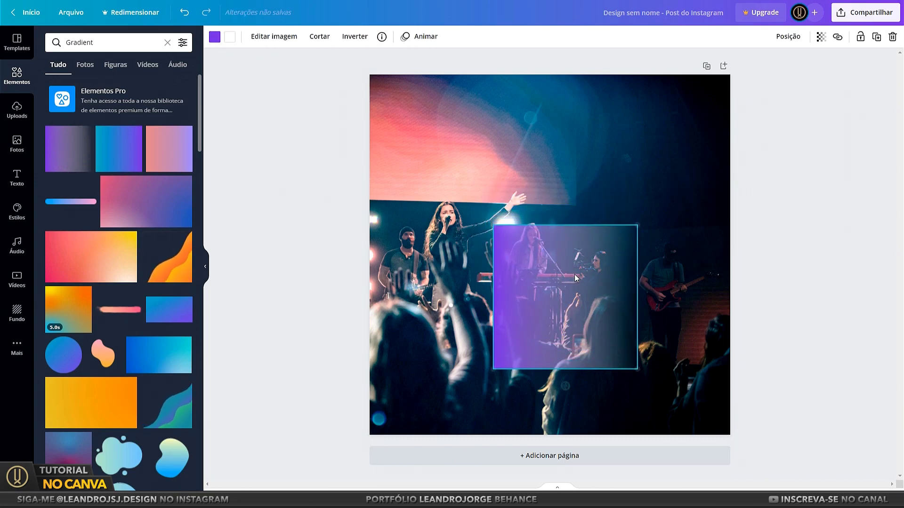
pyautogui.moveTo(565, 386); pyautogui.dragTo(689, 298)
pyautogui.moveTo(493, 369); pyautogui.dragTo(316, 438)
pyautogui.moveTo(637, 226); pyautogui.dragTo(777, 170)
pyautogui.click(785, 267)
pyautogui.click(644, 306)
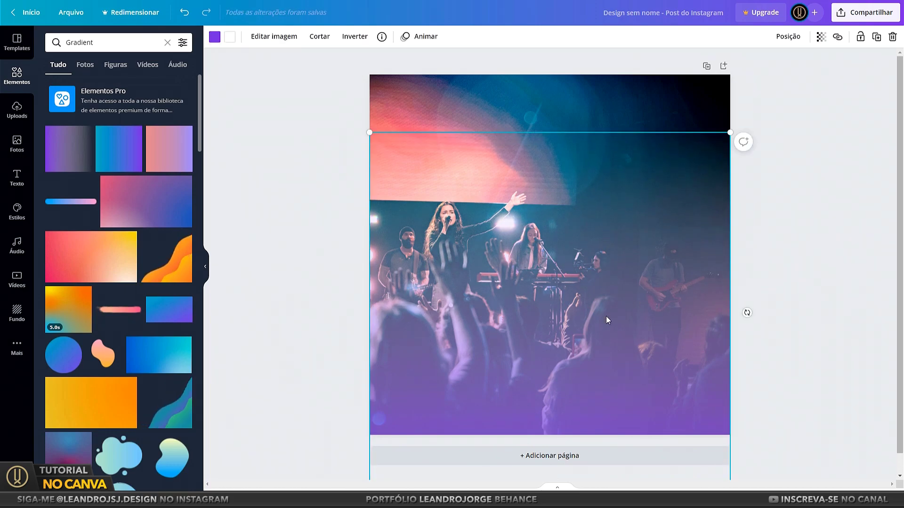
# Change the gradient's purple colour to the custom colour #00C2CB
pyautogui.click(215, 37)
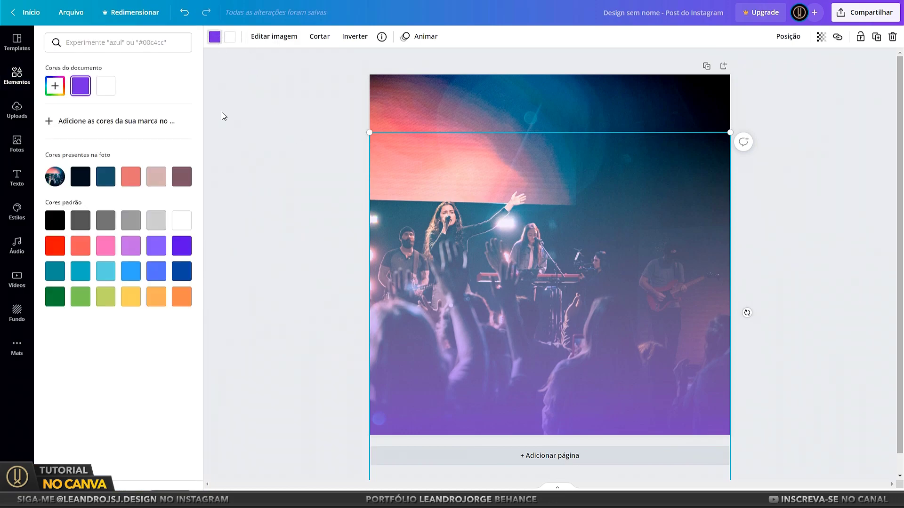
pyautogui.click(49, 87)
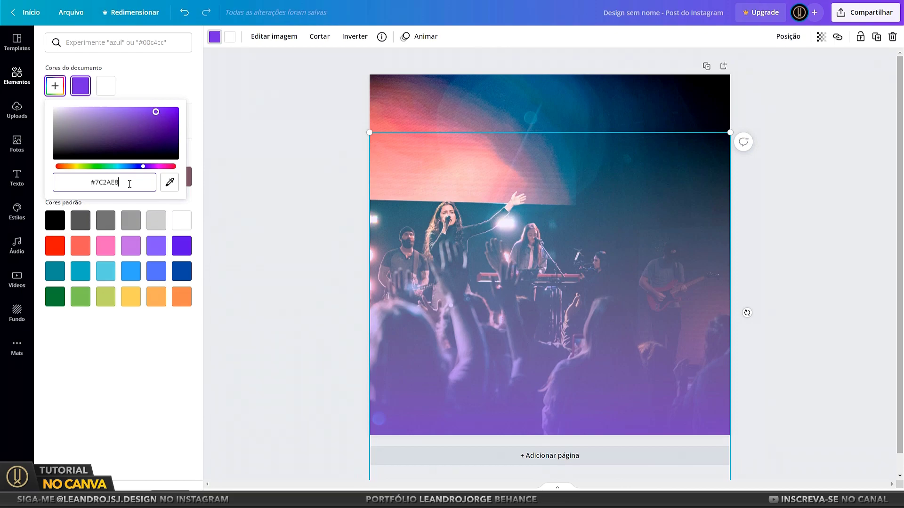
pyautogui.press('BackSpace')
pyautogui.press('BackSpace')
pyautogui.press('BackSpace')
pyautogui.press('BackSpace')
pyautogui.press('BackSpace')
pyautogui.press('BackSpace')
pyautogui.write('0')
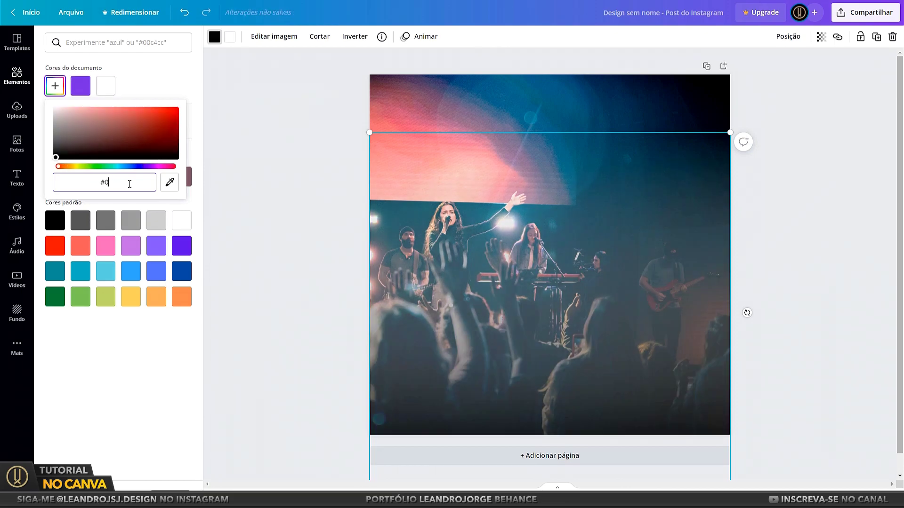
pyautogui.write('0C')
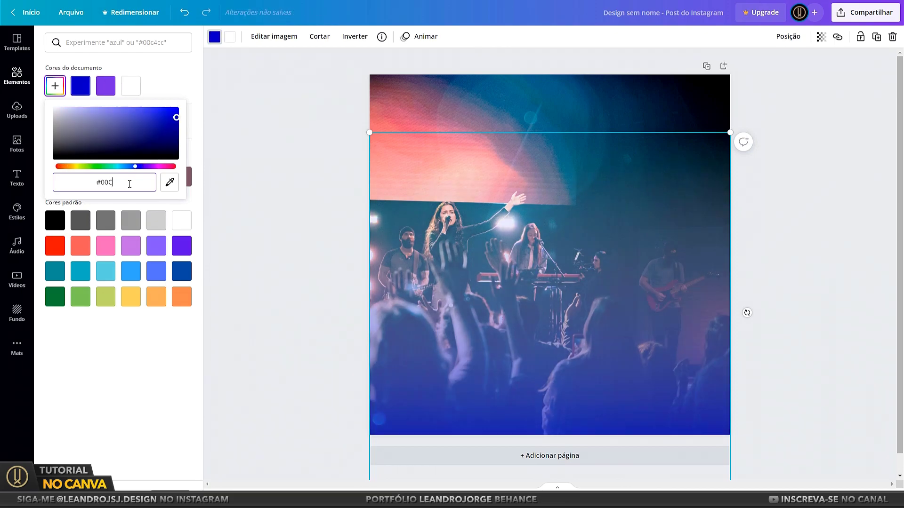
pyautogui.write('2')
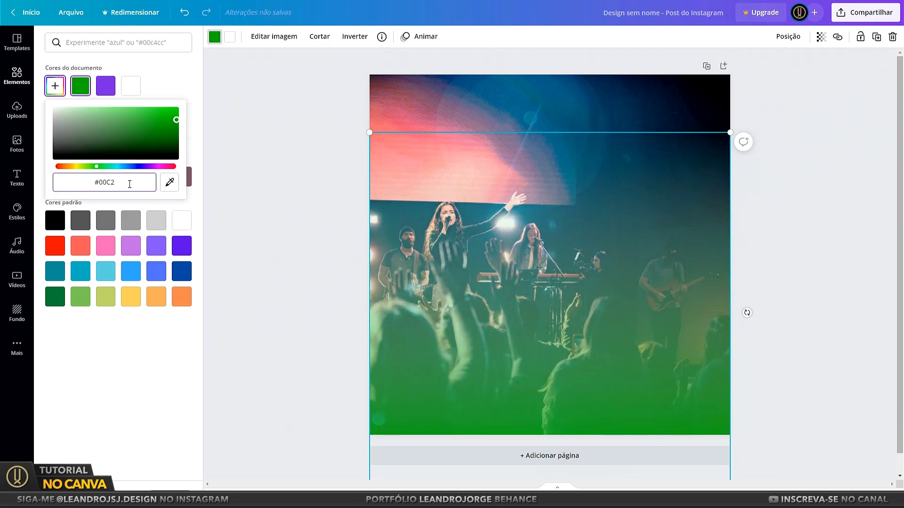
pyautogui.write('C')
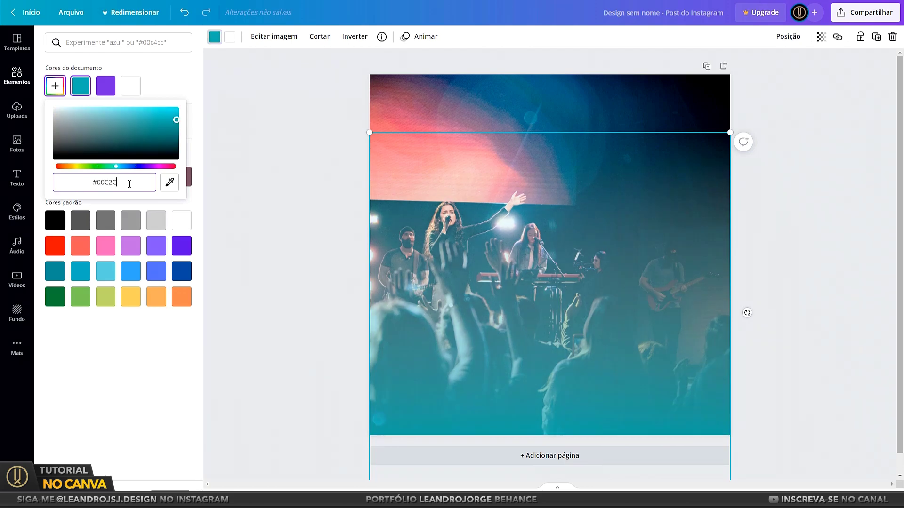
pyautogui.write('B')
pyautogui.click(303, 225)
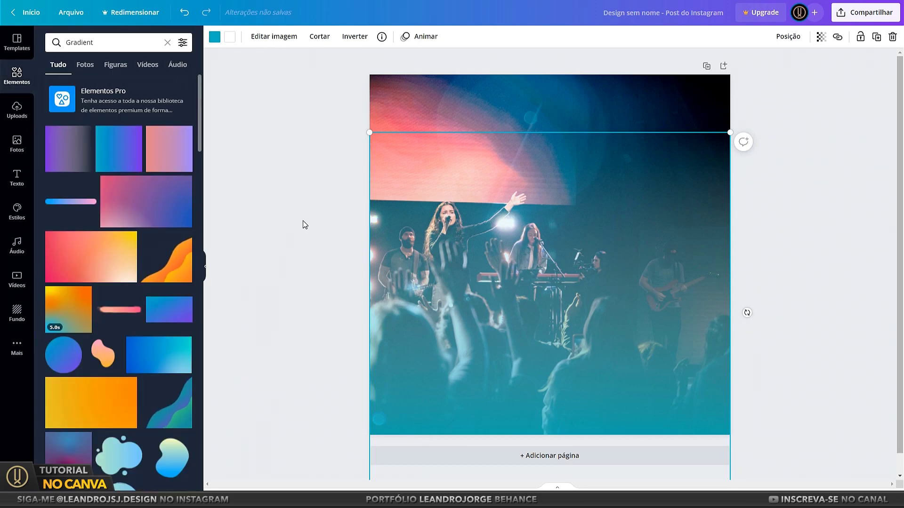
# Search the elements for "brand:BABj9f0X1bg" and place the slanted cream torn-paper strip on the page
pyautogui.click(61, 42)
pyautogui.write('brand:BABj9f0X1bg')
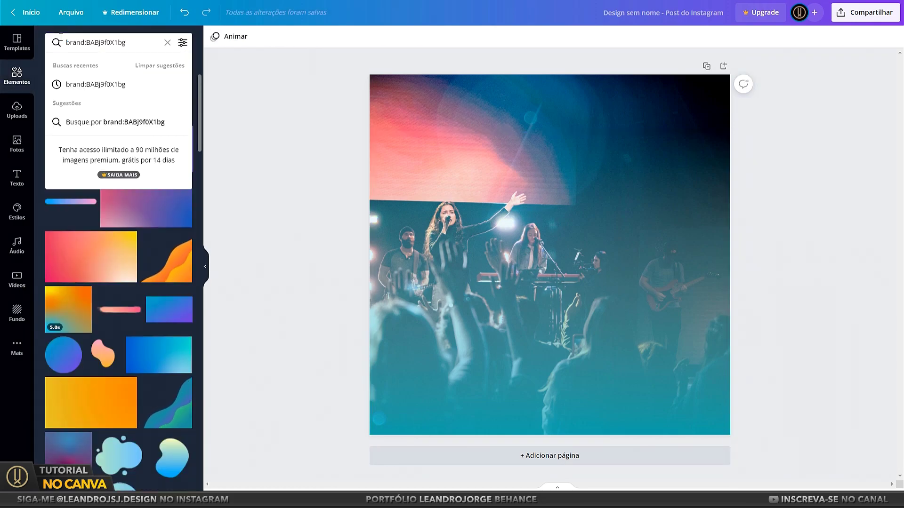
pyautogui.press('Return')
pyautogui.scroll(-8, 134, 194)
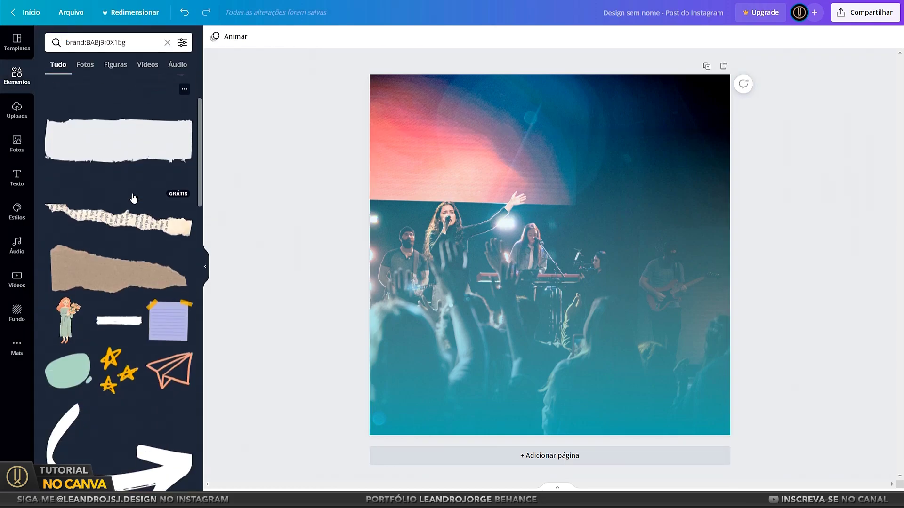
pyautogui.scroll(-3, 93, 310)
pyautogui.moveTo(93, 310); pyautogui.dragTo(444, 175)
# Resize and rotate the torn-paper strip, and flip it both vertically and horizontally
pyautogui.moveTo(611, 226); pyautogui.dragTo(487, 106)
pyautogui.moveTo(430, 141); pyautogui.dragTo(422, 146)
pyautogui.moveTo(420, 99); pyautogui.dragTo(507, 194)
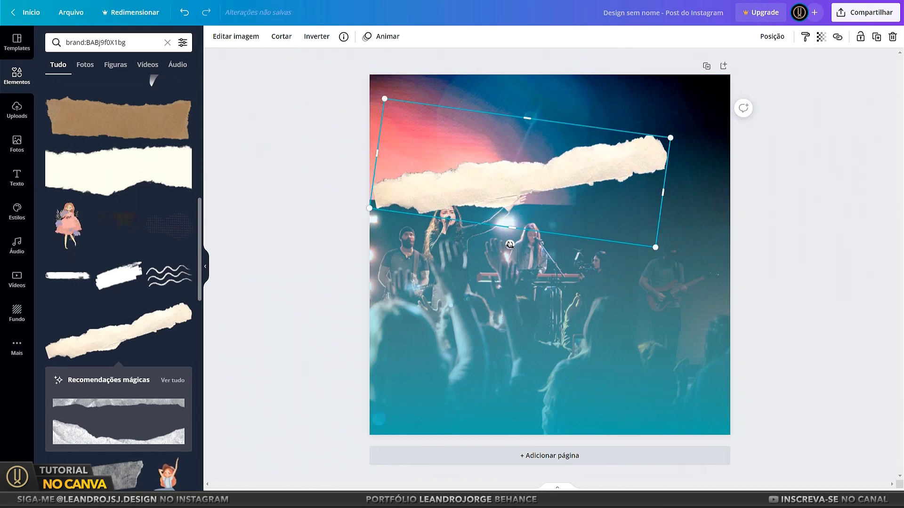
pyautogui.click(315, 36)
pyautogui.click(337, 79)
pyautogui.moveTo(503, 243); pyautogui.dragTo(535, 246)
pyautogui.click(314, 36)
pyautogui.click(310, 60)
# Fit the torn-paper strip into the page's top-left corner, adjusting its size, angle and position so it runs off the edges
pyautogui.moveTo(511, 186); pyautogui.dragTo(418, 84)
pyautogui.moveTo(572, 151); pyautogui.dragTo(521, 125)
pyautogui.moveTo(447, 104); pyautogui.dragTo(467, 117)
pyautogui.moveTo(422, 142); pyautogui.dragTo(414, 144)
pyautogui.moveTo(408, 96); pyautogui.dragTo(429, 99)
pyautogui.moveTo(328, 111); pyautogui.dragTo(305, 116)
pyautogui.moveTo(394, 90); pyautogui.dragTo(392, 86)
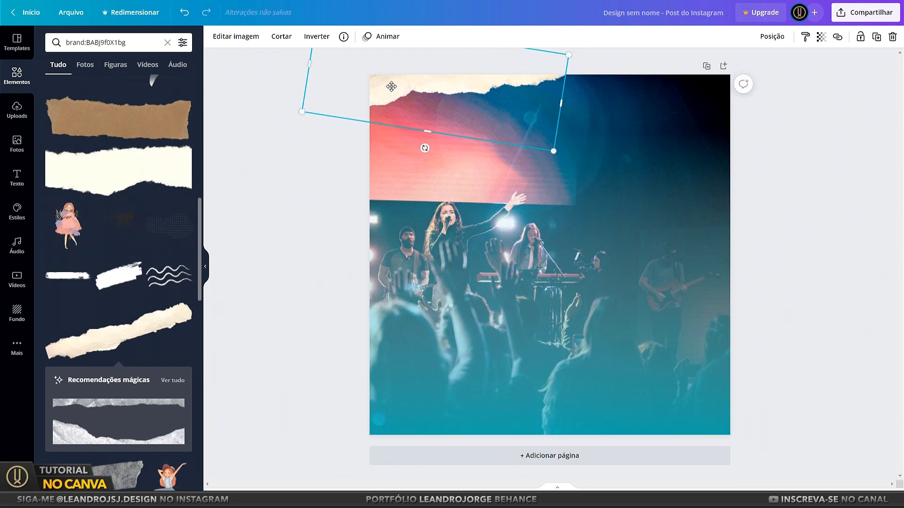
# Duplicate the torn-paper strip, turn the copy around and fit it into the page's bottom-right corner
pyautogui.hotkey('ctrl', 'd')
pyautogui.moveTo(531, 97); pyautogui.dragTo(690, 335)
pyautogui.moveTo(591, 392); pyautogui.dragTo(609, 268)
pyautogui.moveTo(606, 332); pyautogui.dragTo(680, 434)
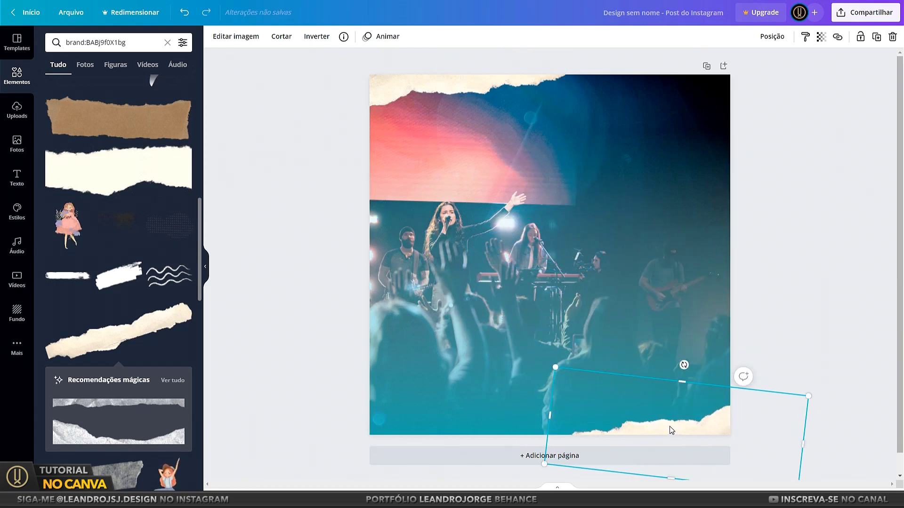
pyautogui.moveTo(684, 365); pyautogui.dragTo(688, 366)
pyautogui.moveTo(709, 424); pyautogui.dragTo(687, 427)
# Add a subtitle text reading "Igreja Nova Vida" over the upper part of the photo
pyautogui.click(17, 178)
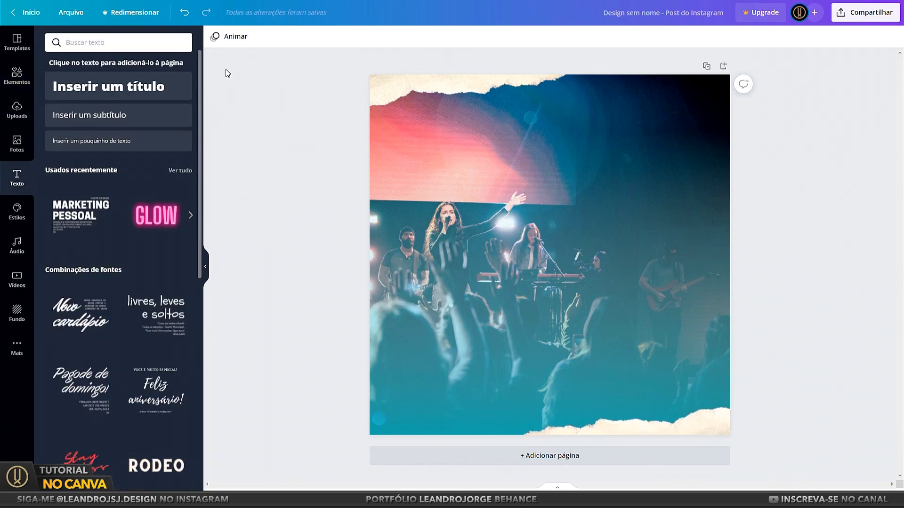
pyautogui.click(92, 117)
pyautogui.moveTo(471, 254); pyautogui.dragTo(466, 144)
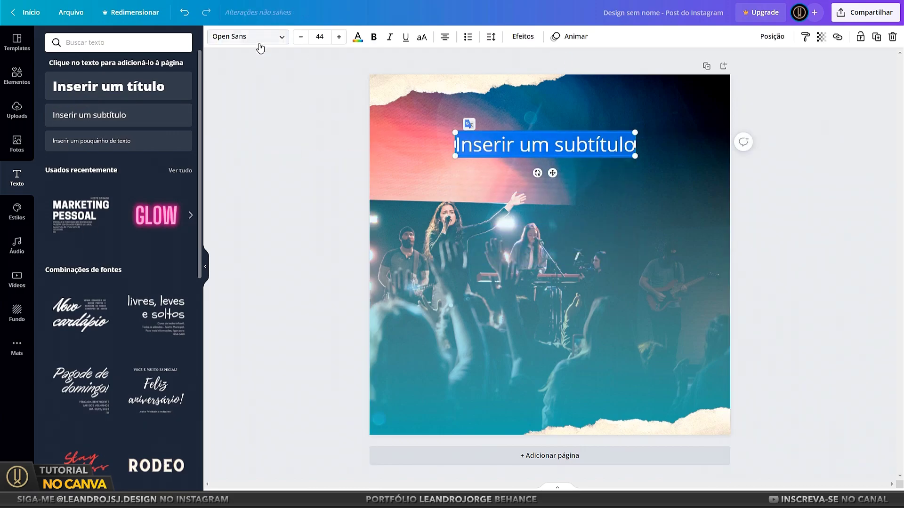
pyautogui.click(254, 39)
pyautogui.doubleClick(487, 149)
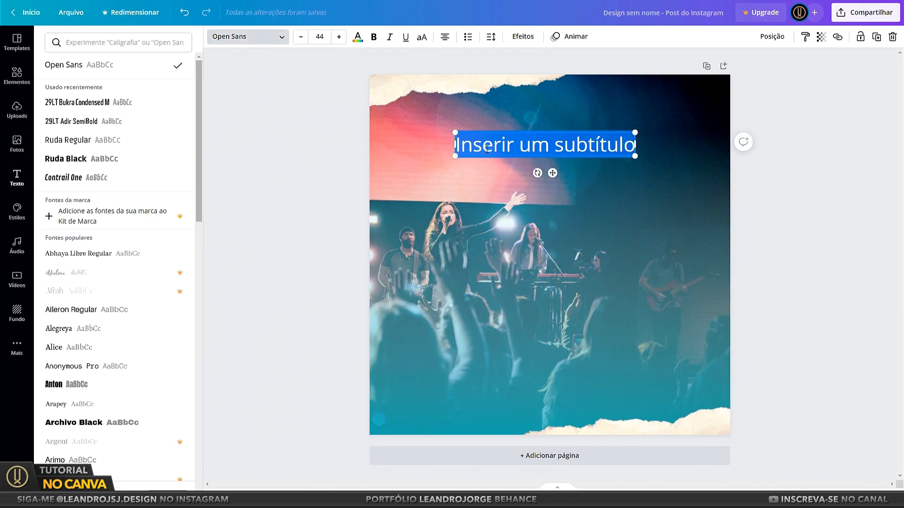
pyautogui.write('Igreja Nova Vida')
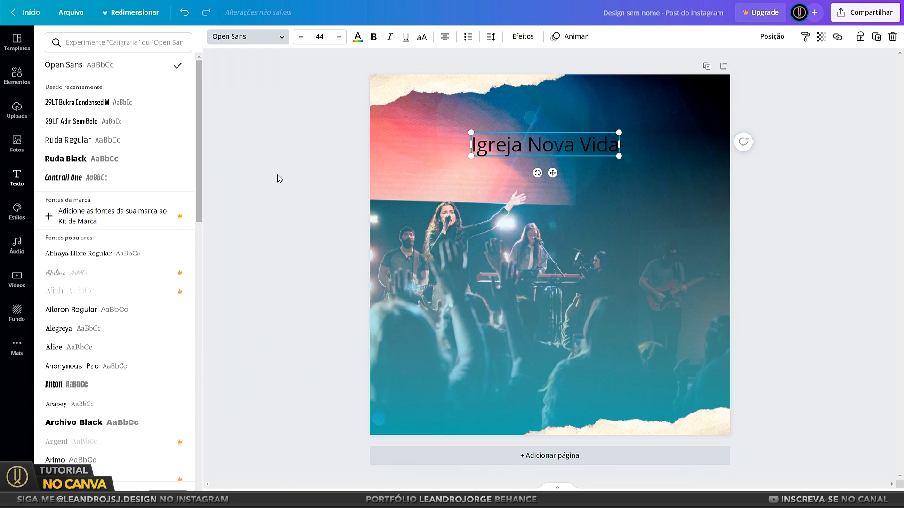
# Change the font of the "Igreja Nova Vida" text to Bright Sunshine
pyautogui.click(17, 178)
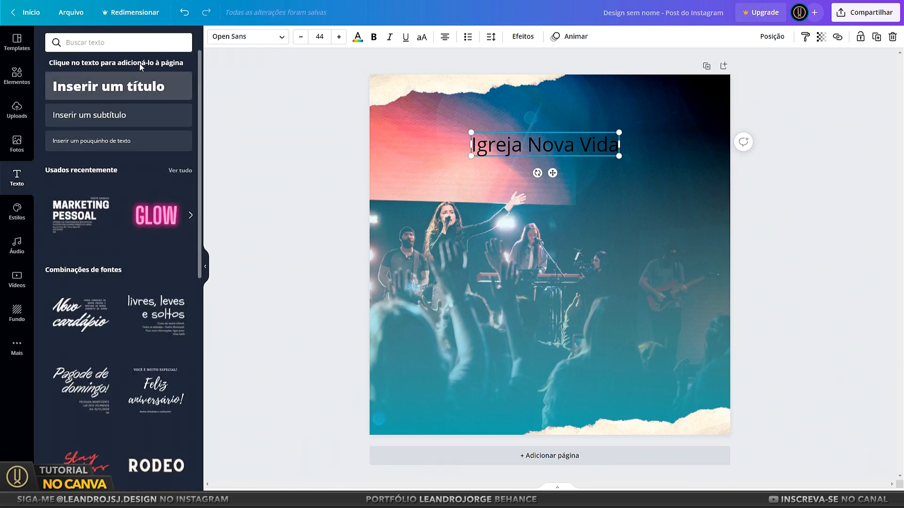
pyautogui.click(280, 38)
pyautogui.write('Brigh')
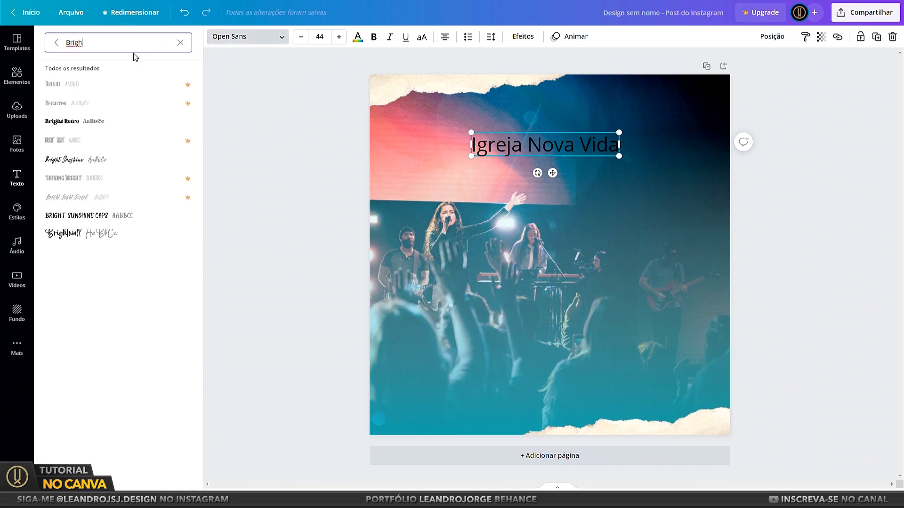
pyautogui.click(79, 160)
pyautogui.click(520, 148)
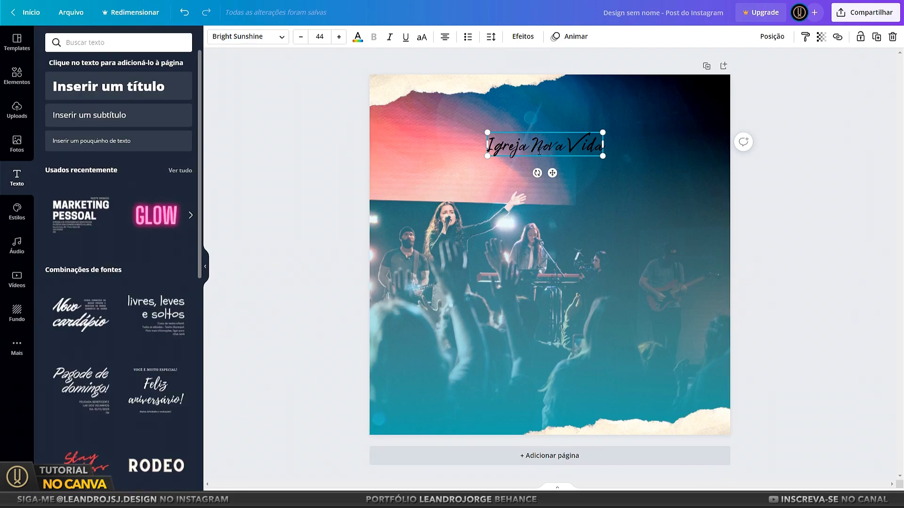
# Move the "Igreja Nova Vida" text up towards the top of the page and set its font size to 45
pyautogui.moveTo(524, 148); pyautogui.dragTo(524, 127)
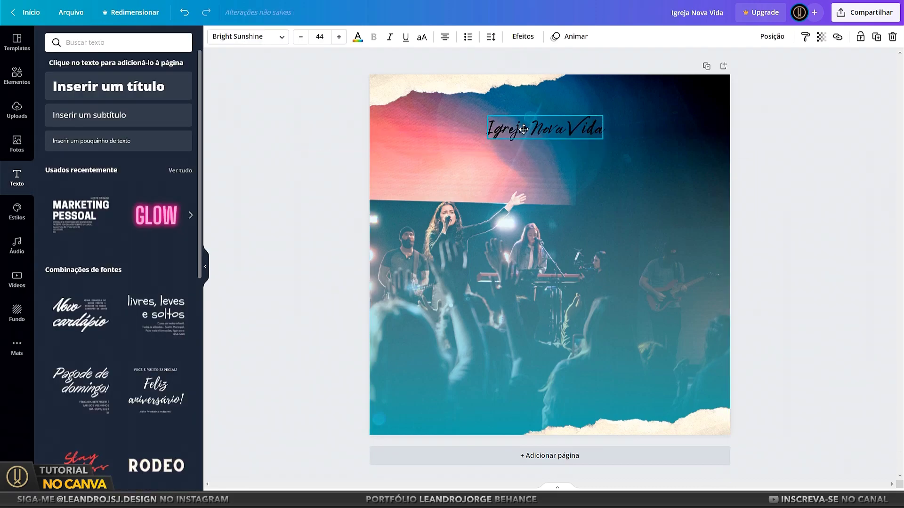
pyautogui.moveTo(602, 138); pyautogui.dragTo(610, 139)
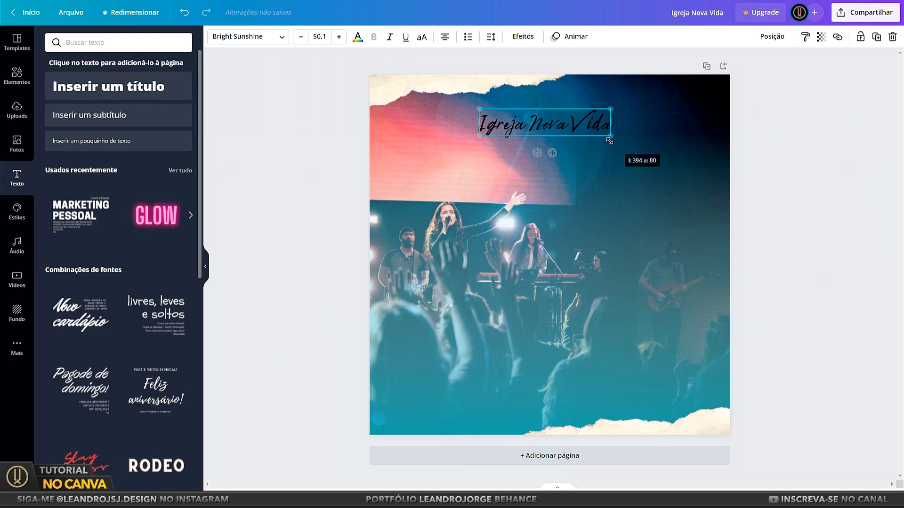
pyautogui.write('45')
pyautogui.press('Return')
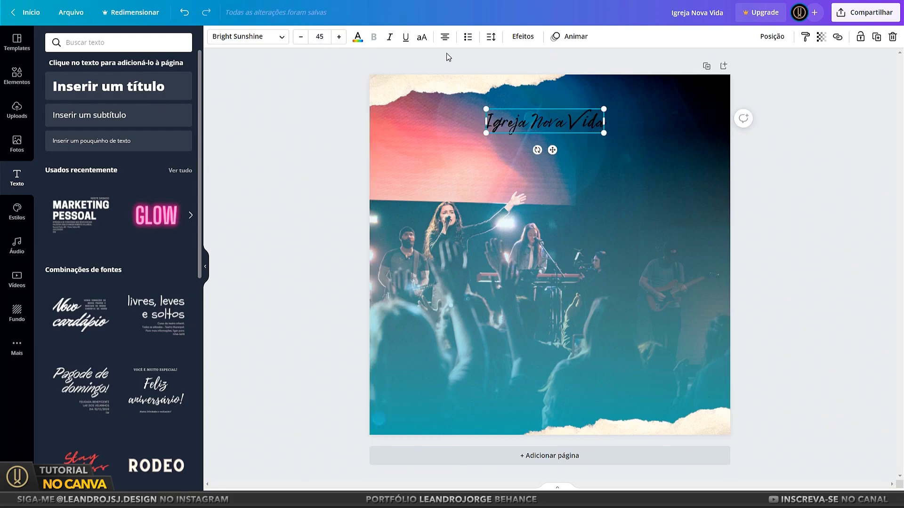
# Colour the "Igreja Nova Vida" text light blue by pasting a custom colour code
pyautogui.click(491, 37)
pyautogui.click(572, 128)
pyautogui.click(358, 37)
pyautogui.click(55, 85)
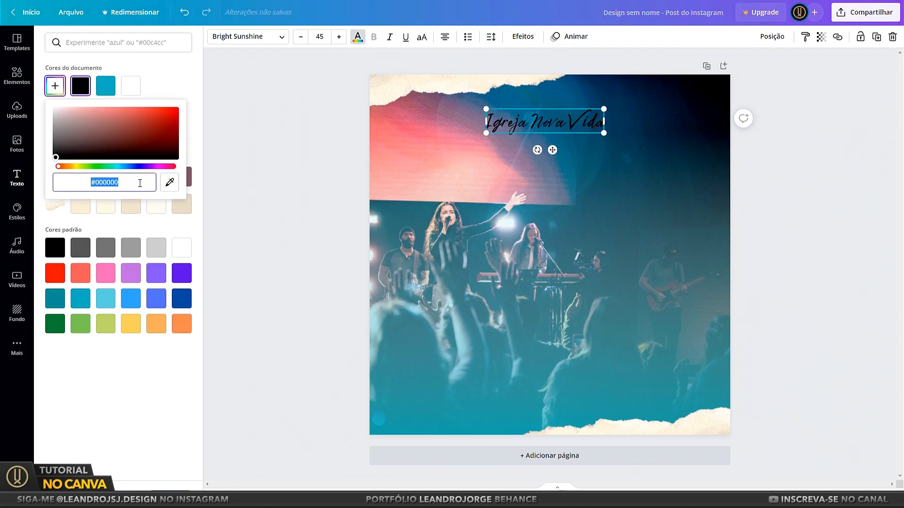
pyautogui.press('BackSpace')
pyautogui.hotkey('ctrl', 'v')
pyautogui.click(269, 102)
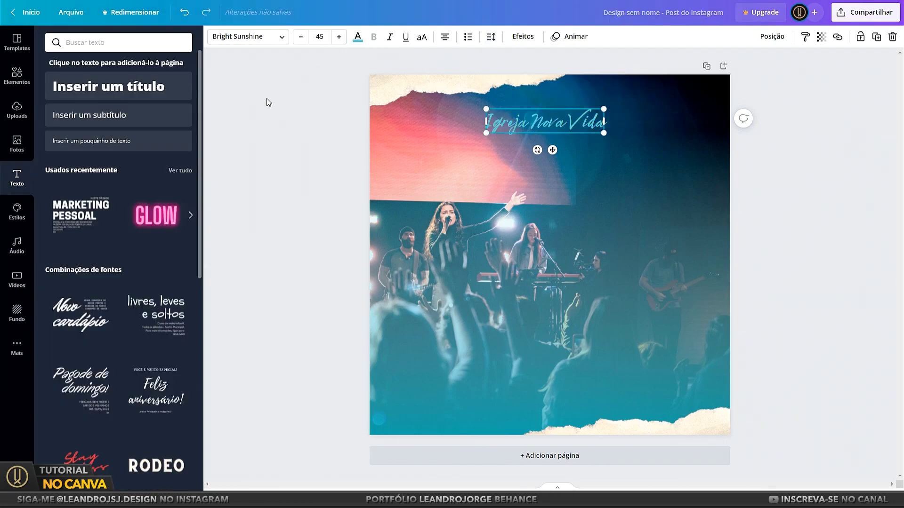
# Add a second subtitle text reading "casa de oração" below "Igreja Nova Vida"
pyautogui.click(152, 117)
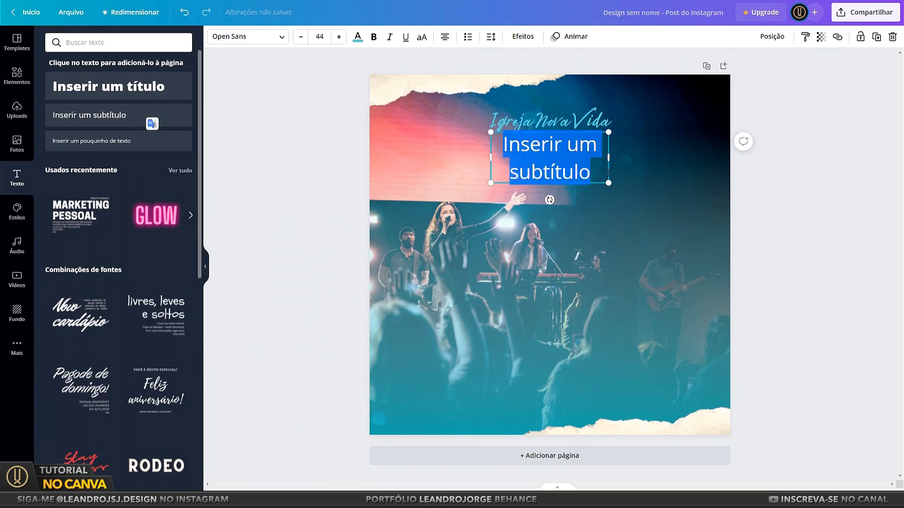
pyautogui.write('Casa de oração')
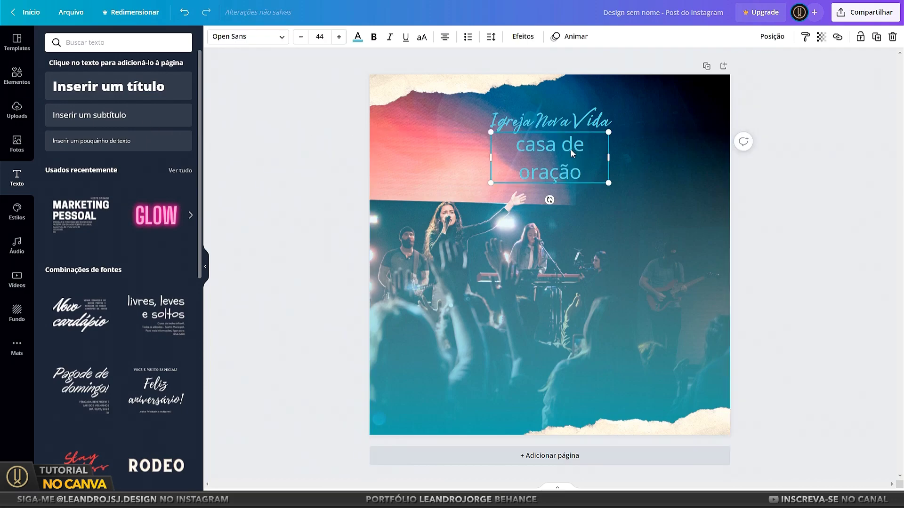
# Make the "casa de oração" text bold and colour it beige with the custom code #EDE4D3
pyautogui.click(374, 37)
pyautogui.click(358, 37)
pyautogui.click(55, 86)
pyautogui.write('#EDE4D3')
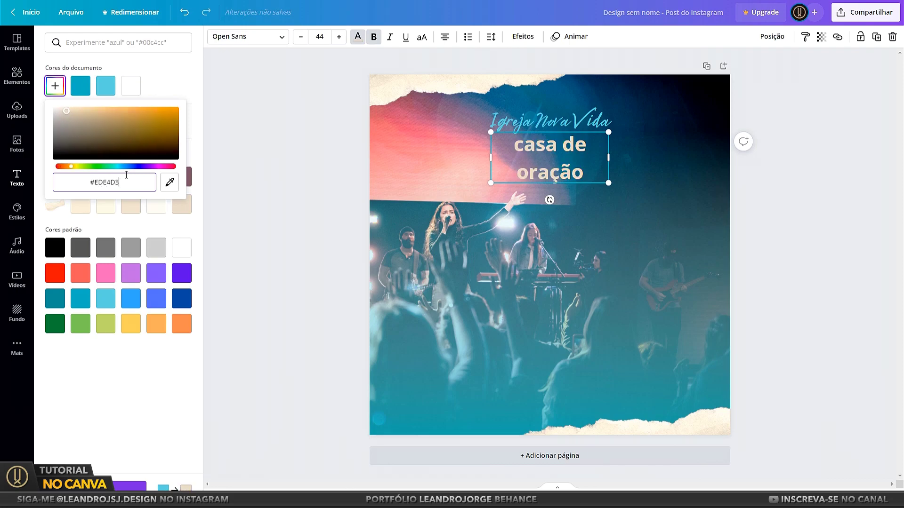
pyautogui.press('Return')
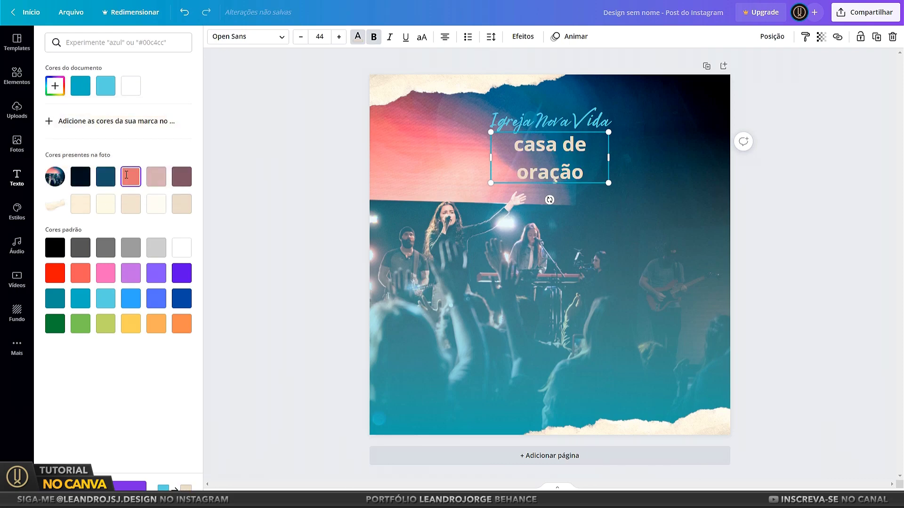
pyautogui.click(252, 168)
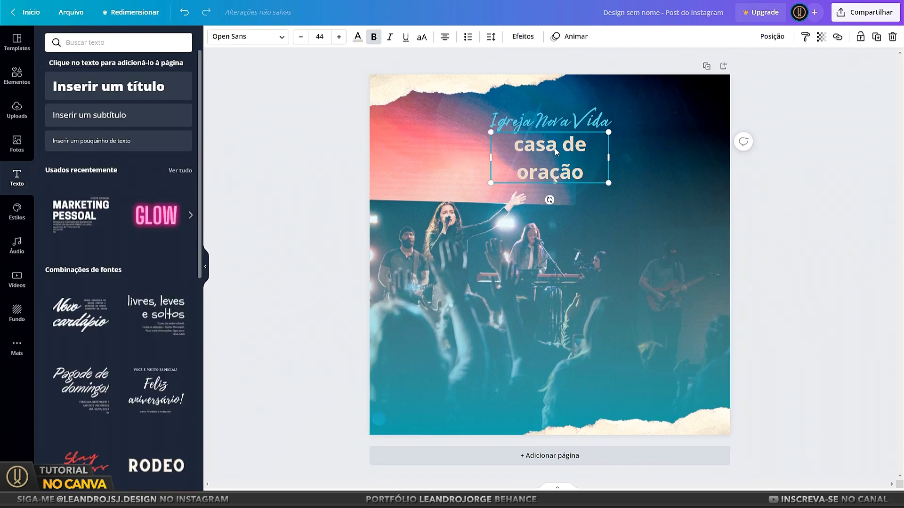
# Change the font of the "casa de oração" text to Assistant Regular
pyautogui.click(262, 40)
pyautogui.write('Brigh')
pyautogui.write('Assistant Regular')
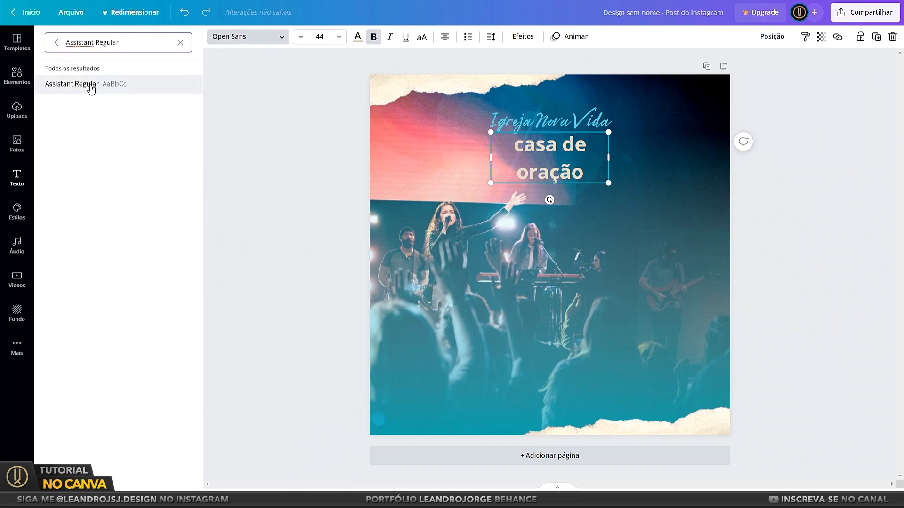
pyautogui.click(92, 85)
# Set the "casa de oração" text in uppercase at font size 15
pyautogui.click(422, 40)
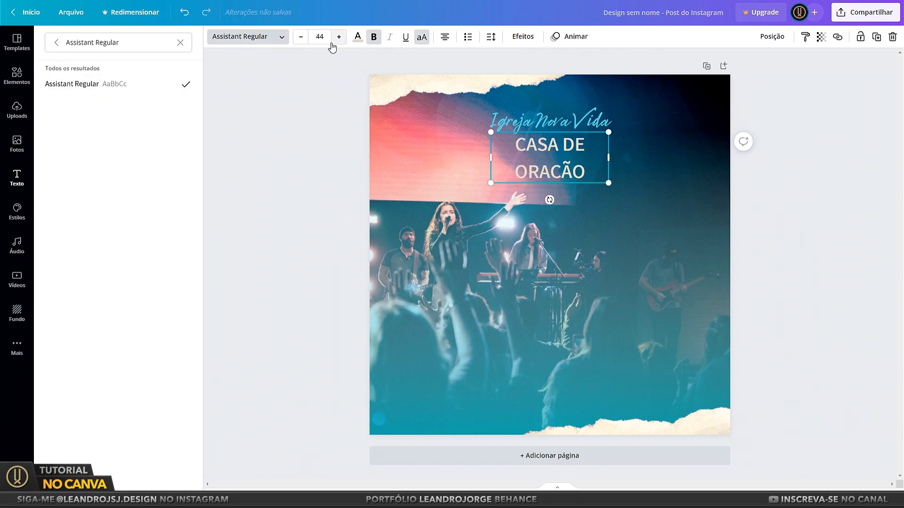
pyautogui.press('Return')
pyautogui.click(791, 182)
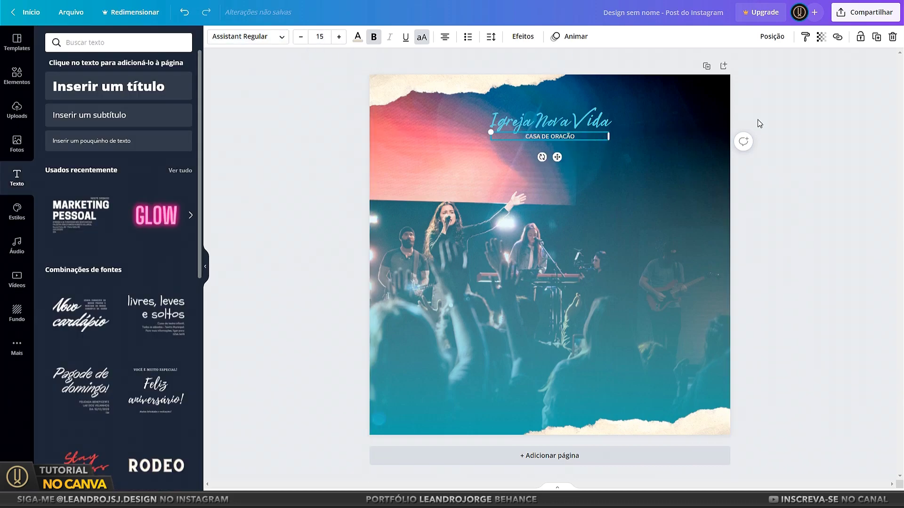
pyautogui.click(772, 148)
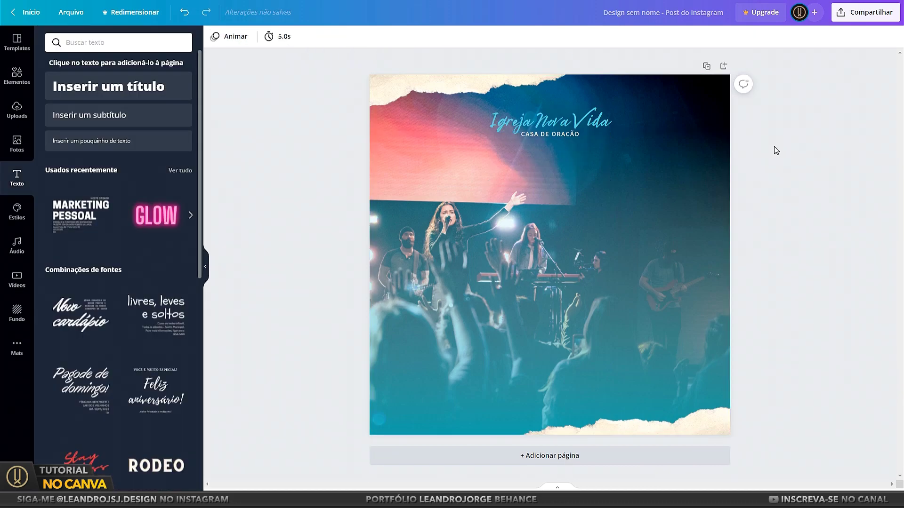
# Change the second colour of the blue gradient overlay from white to black
pyautogui.click(479, 332)
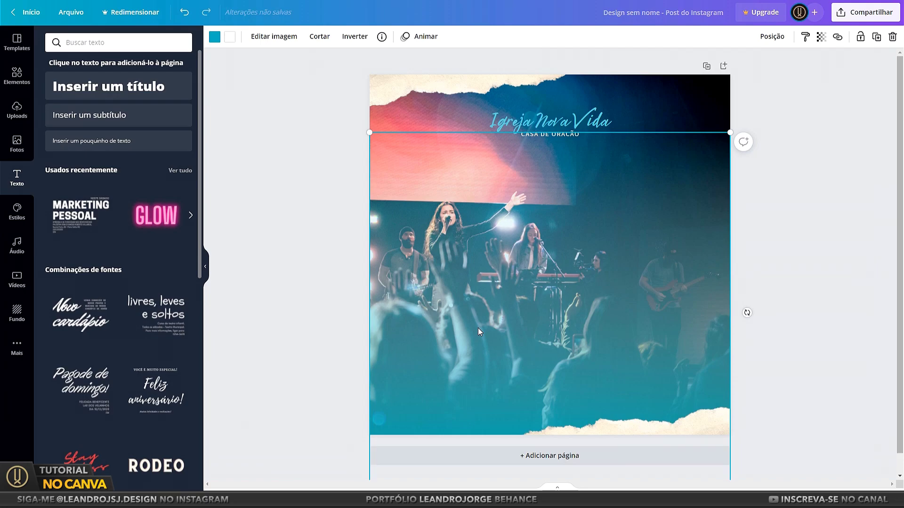
pyautogui.click(230, 38)
pyautogui.click(52, 253)
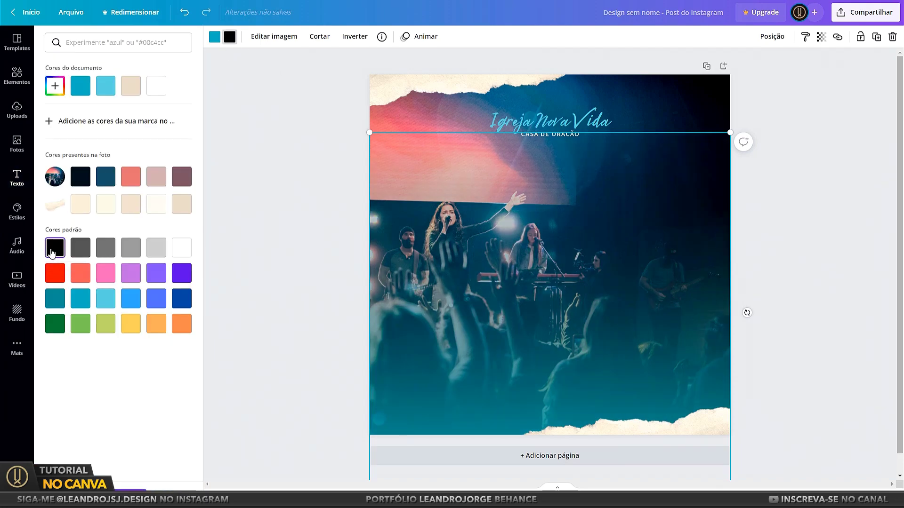
pyautogui.click(289, 204)
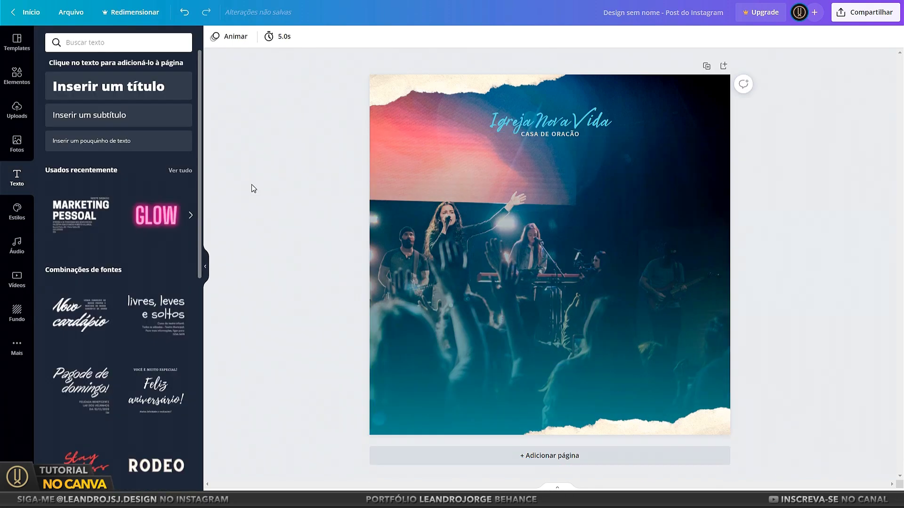
# Lock the gradient overlay and both torn-paper corner pieces in place
pyautogui.moveTo(345, 81); pyautogui.dragTo(429, 423)
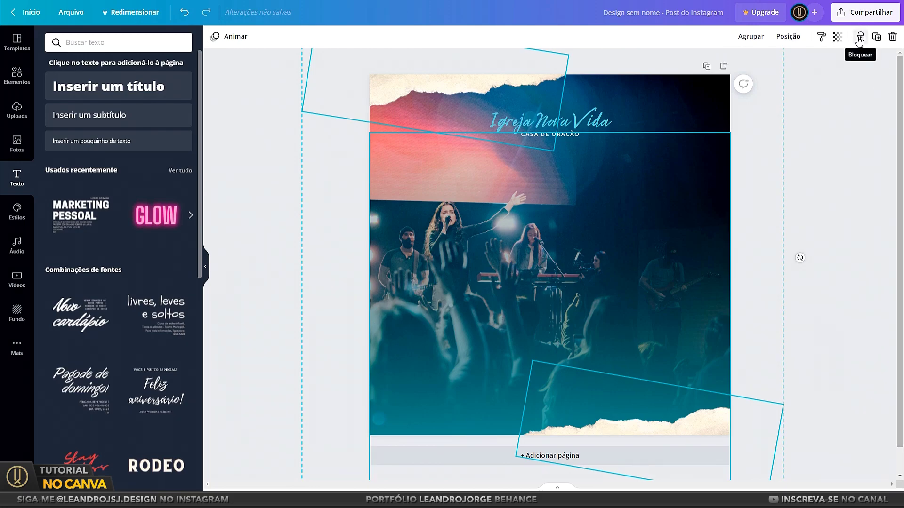
pyautogui.click(821, 227)
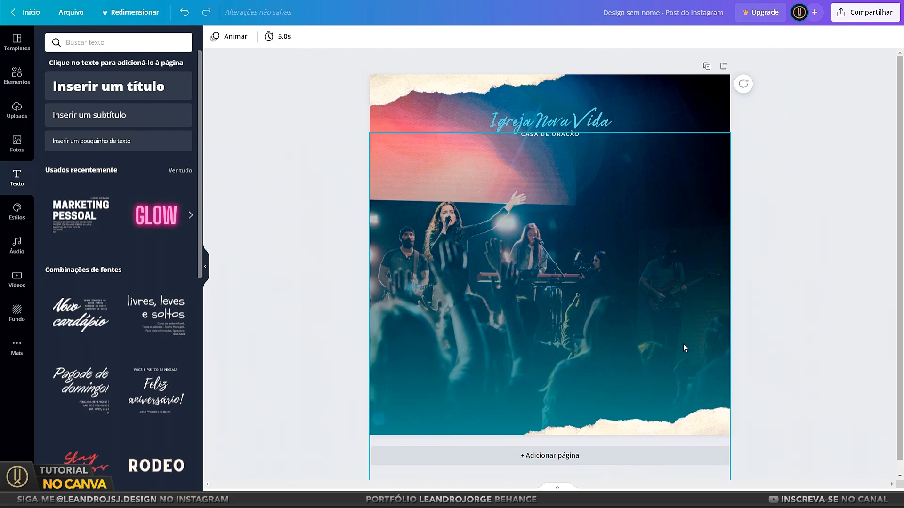
pyautogui.click(535, 133)
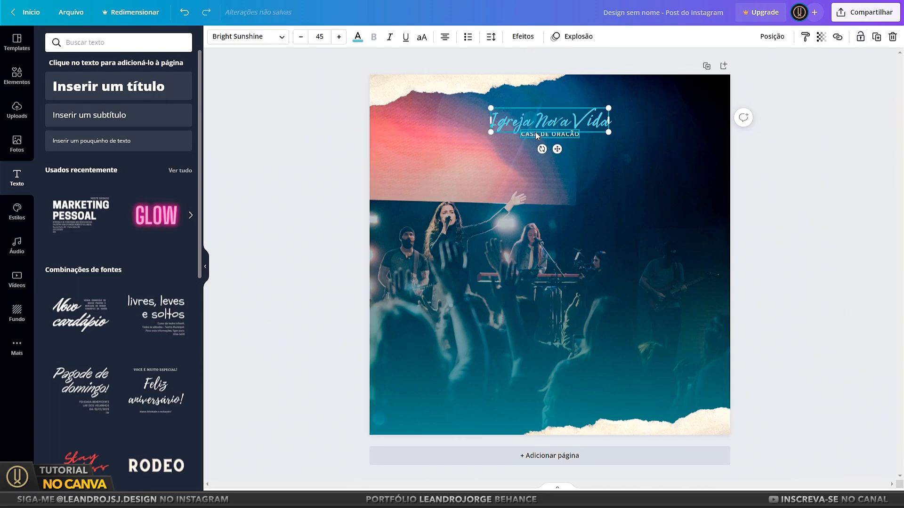
pyautogui.click(432, 239)
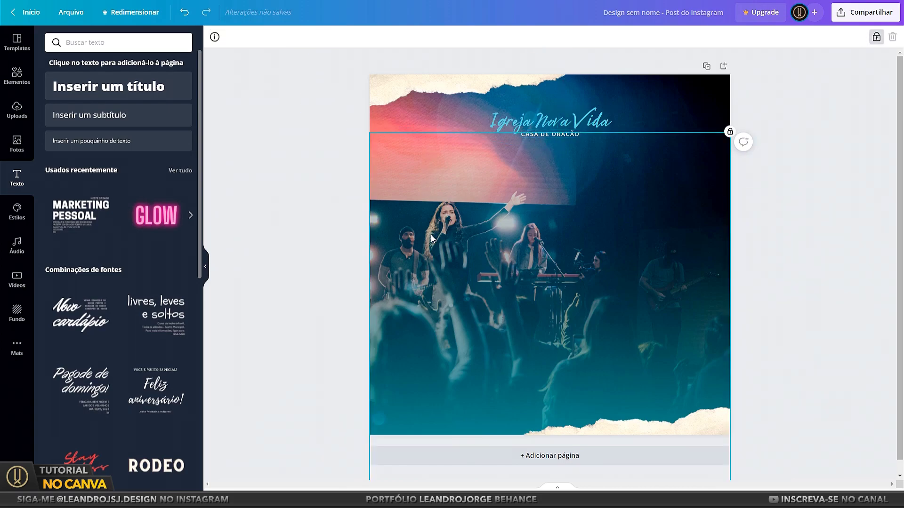
pyautogui.click(750, 353)
# Add a subtitle text reading "culto de" below "CASA DE ORAÇÃO" and set it in uppercase
pyautogui.click(118, 114)
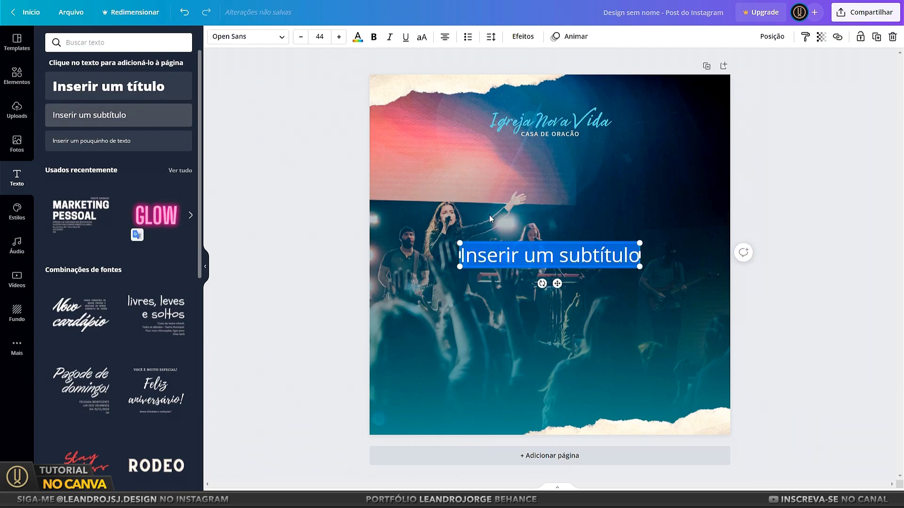
pyautogui.moveTo(600, 254); pyautogui.dragTo(601, 162)
pyautogui.write('culto')
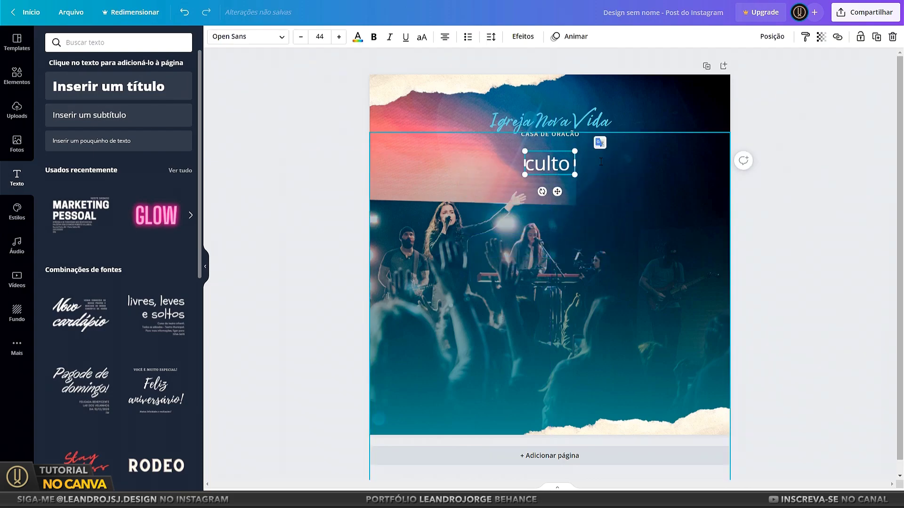
pyautogui.write(' de')
pyautogui.click(421, 37)
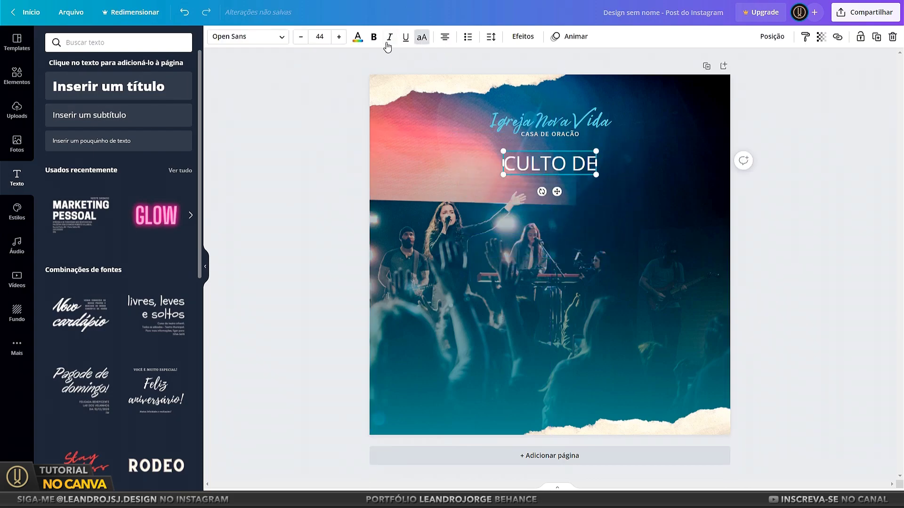
# Colour the "CULTO DE" text with the document's beige and set its font size to 28
pyautogui.click(358, 37)
pyautogui.click(105, 86)
pyautogui.click(320, 37)
pyautogui.write('28')
pyautogui.press('Return')
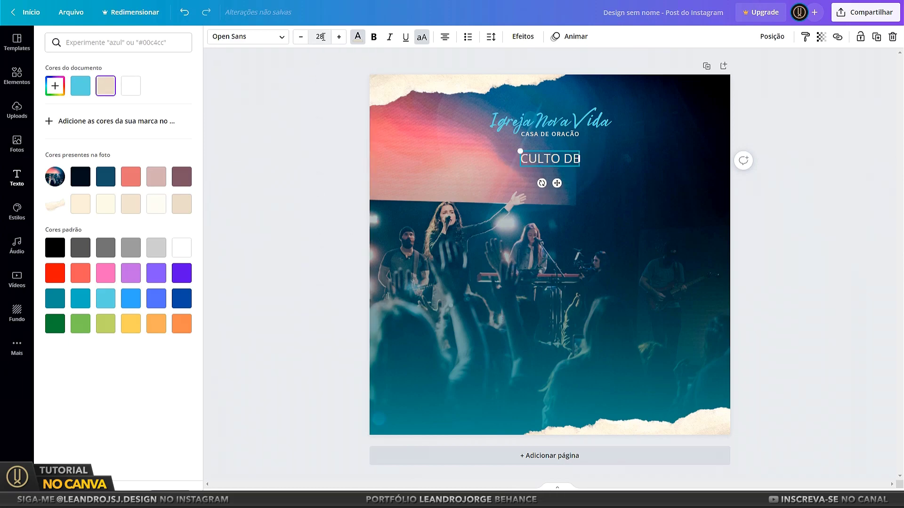
# Change the font of the "CULTO DE" text to Gatwick Bold
pyautogui.click(228, 37)
pyautogui.moveTo(120, 43); pyautogui.dragTo(2, 53)
pyautogui.write('Gatwick')
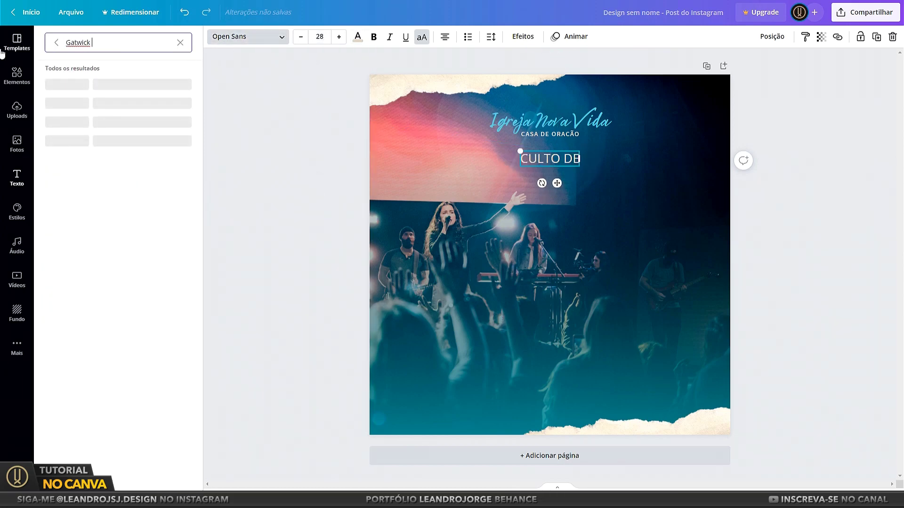
pyautogui.click(118, 103)
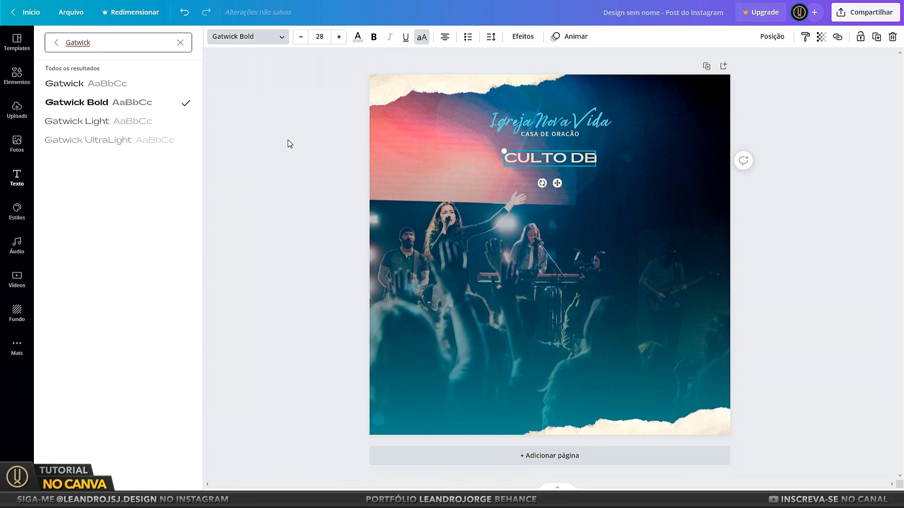
pyautogui.press('Escape')
# Add a subtitle text reading "JOVENS" and set its font to Six Caps
pyautogui.click(53, 117)
pyautogui.write('JOVENS')
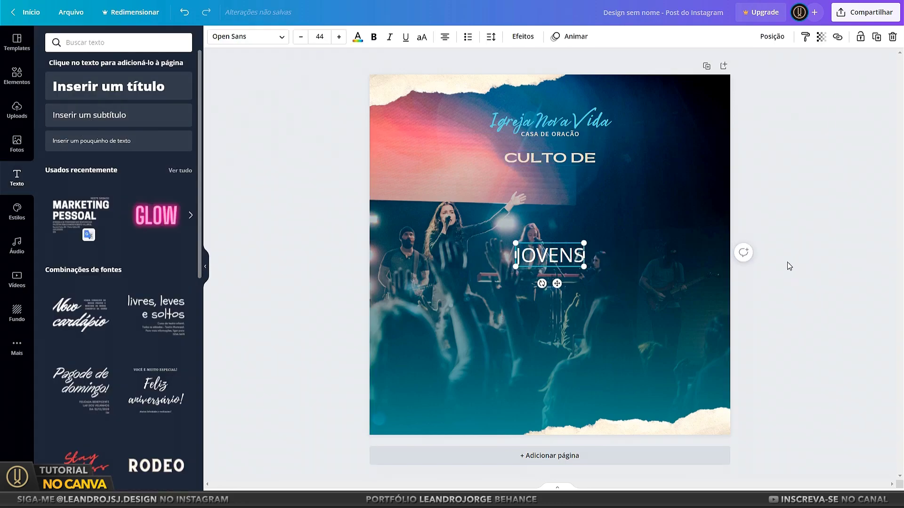
pyautogui.click(245, 37)
pyautogui.moveTo(94, 42); pyautogui.dragTo(3, 43)
pyautogui.write('Six')
pyautogui.click(55, 83)
# Enlarge the "JOVENS" text to font size 338 and centre it just below "CULTO DE"
pyautogui.click(319, 37)
pyautogui.write('320')
pyautogui.press('Return')
pyautogui.click(325, 37)
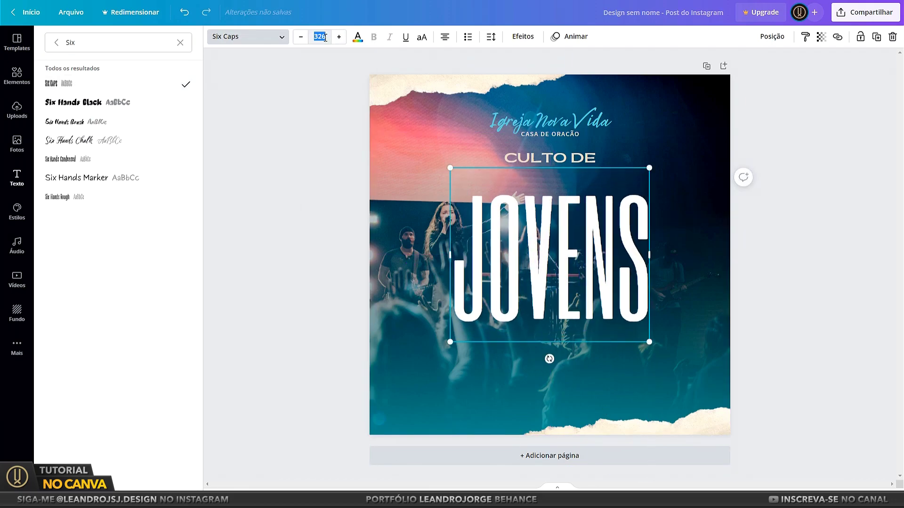
pyautogui.write('338')
pyautogui.press('Return')
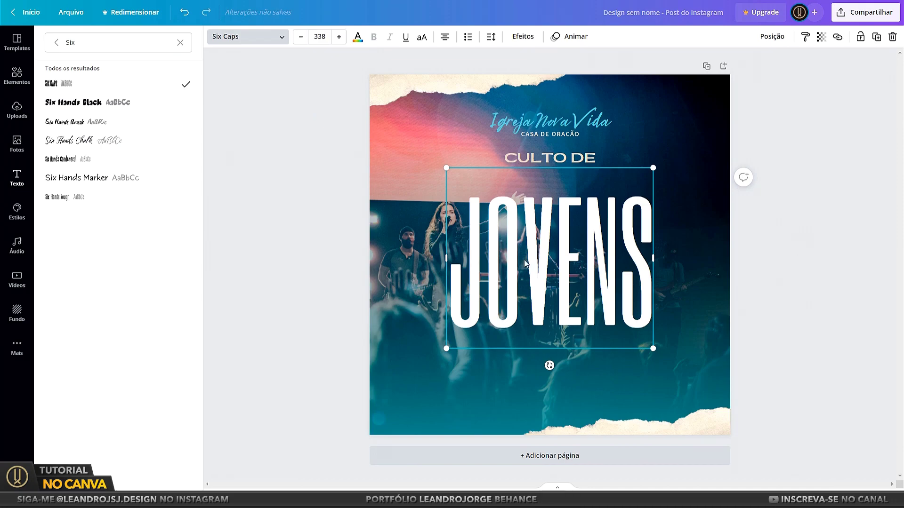
pyautogui.moveTo(541, 248); pyautogui.dragTo(545, 254)
# Colour the "JOVENS" text with the document's beige and set it in uppercase
pyautogui.click(357, 37)
pyautogui.click(105, 85)
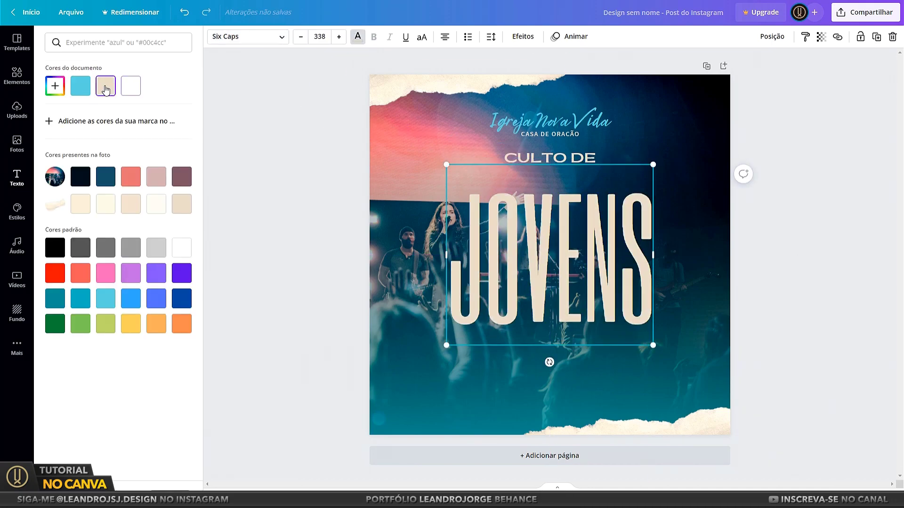
pyautogui.click(419, 37)
pyautogui.click(830, 218)
# Apply the Desalinhado effect to the "JOVENS" text with thickness 10, distance 0 and direction 0
pyautogui.click(571, 249)
pyautogui.click(822, 497)
pyautogui.click(802, 335)
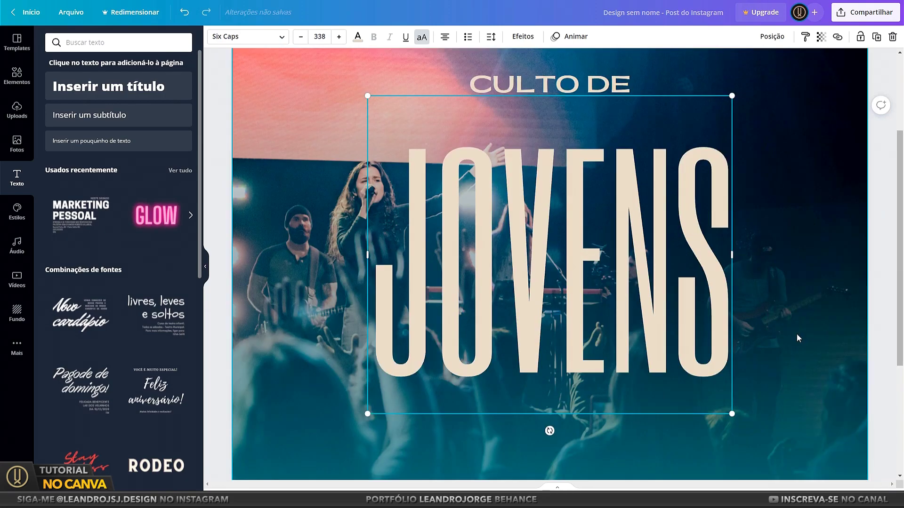
pyautogui.click(522, 37)
pyautogui.click(116, 160)
pyautogui.moveTo(115, 216); pyautogui.dragTo(55, 215)
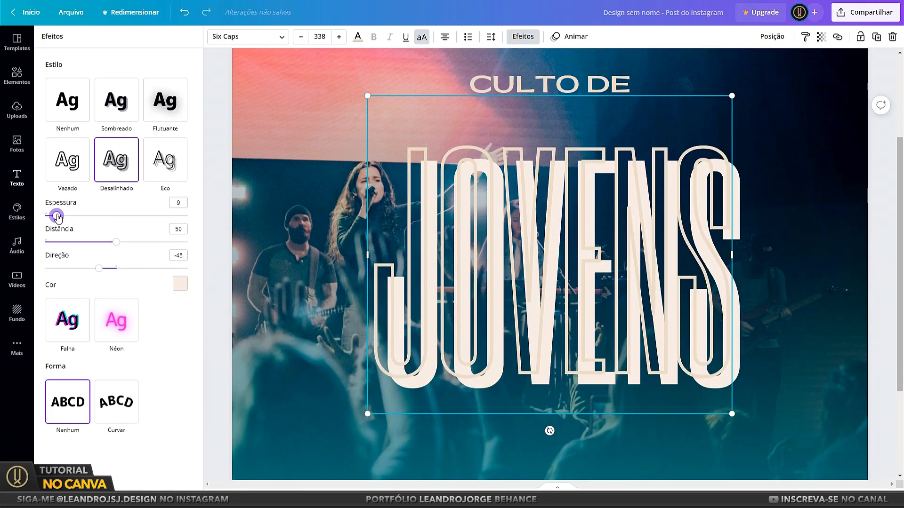
pyautogui.moveTo(116, 242); pyautogui.dragTo(53, 254)
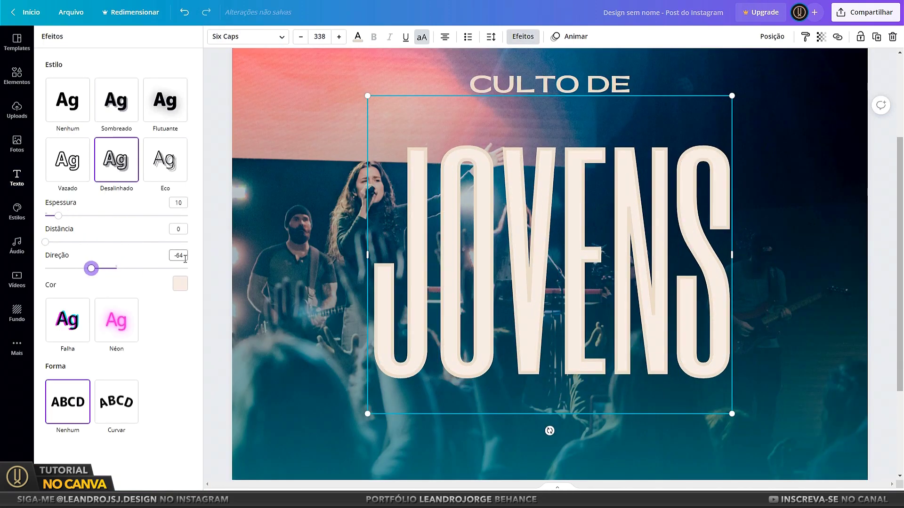
# Set the effect colour of the "JOVENS" text to the document's light blue
pyautogui.click(179, 283)
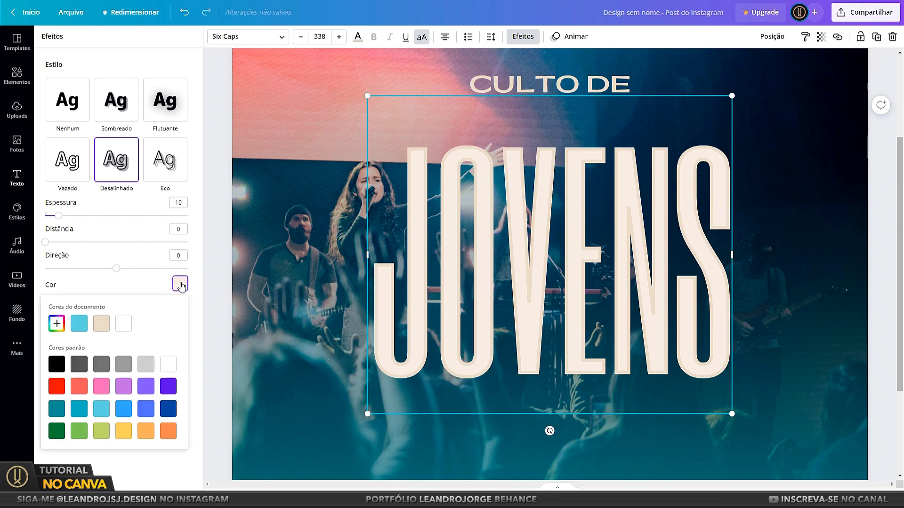
pyautogui.click(79, 324)
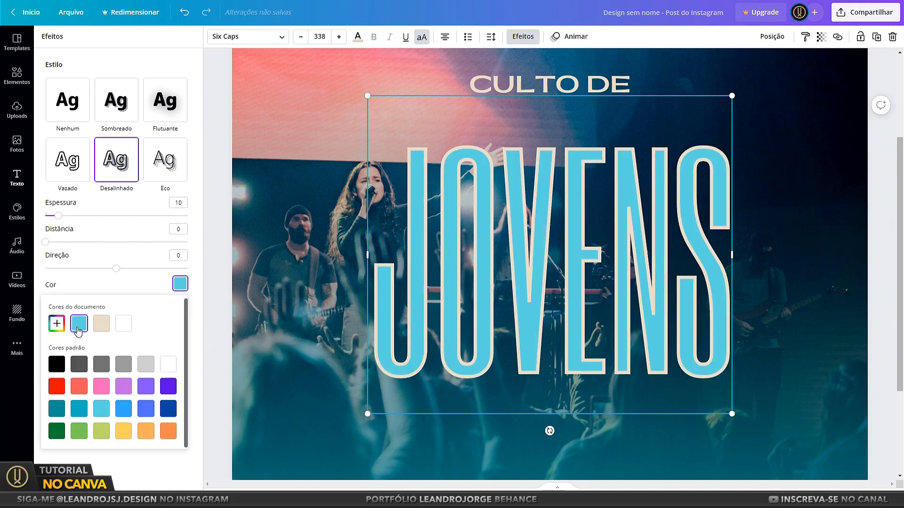
pyautogui.click(772, 325)
# Nudge the "JOVENS" text up until it sits close beneath "CULTO DE"
pyautogui.click(699, 244)
pyautogui.hotkey('shift', 'Up')
pyautogui.hotkey('shift', 'Up')
pyautogui.hotkey('shift', 'Up')
pyautogui.hotkey('shift', 'Up')
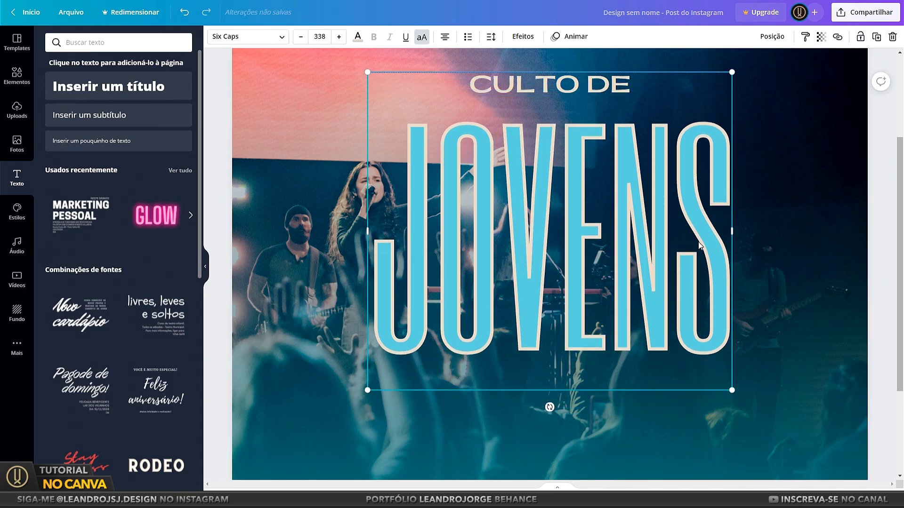
pyautogui.hotkey('shift', 'Up')
pyautogui.hotkey('shift', 'Up')
pyautogui.hotkey('shift', 'Up')
pyautogui.hotkey('shift', 'Up')
# Duplicate the "JOVENS" text and align the copy exactly over the original
pyautogui.hotkey('ctrl', 'd')
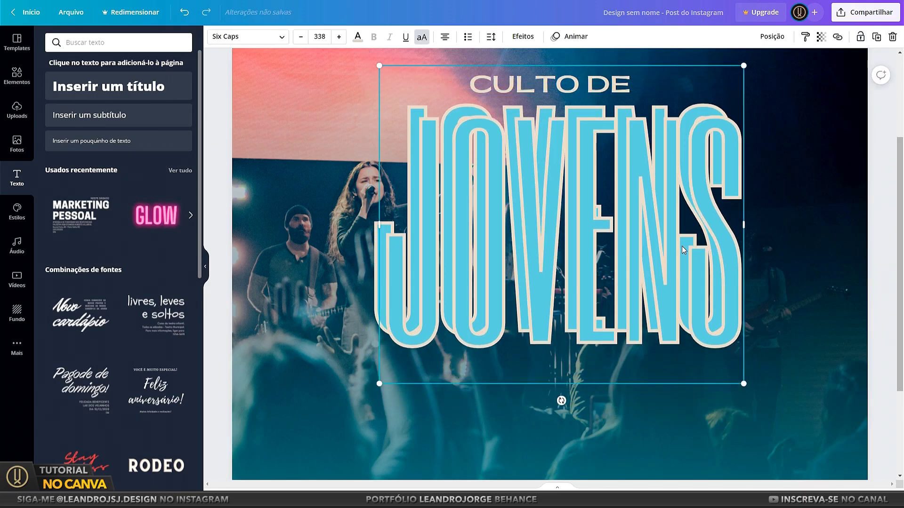
pyautogui.moveTo(586, 238); pyautogui.dragTo(577, 224)
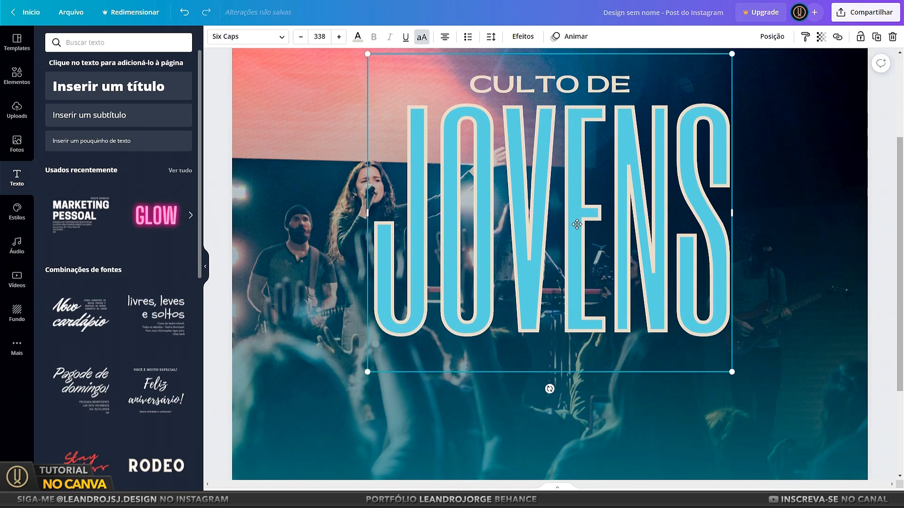
# Give the duplicated "JOVENS" text the Néon effect at intensity 1 and colour it black
pyautogui.click(522, 38)
pyautogui.click(122, 318)
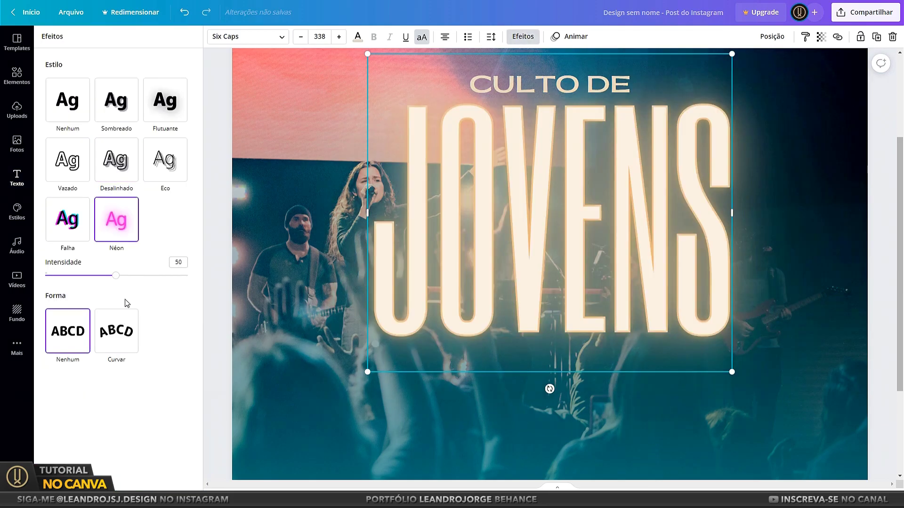
pyautogui.moveTo(125, 280); pyautogui.dragTo(3, 290)
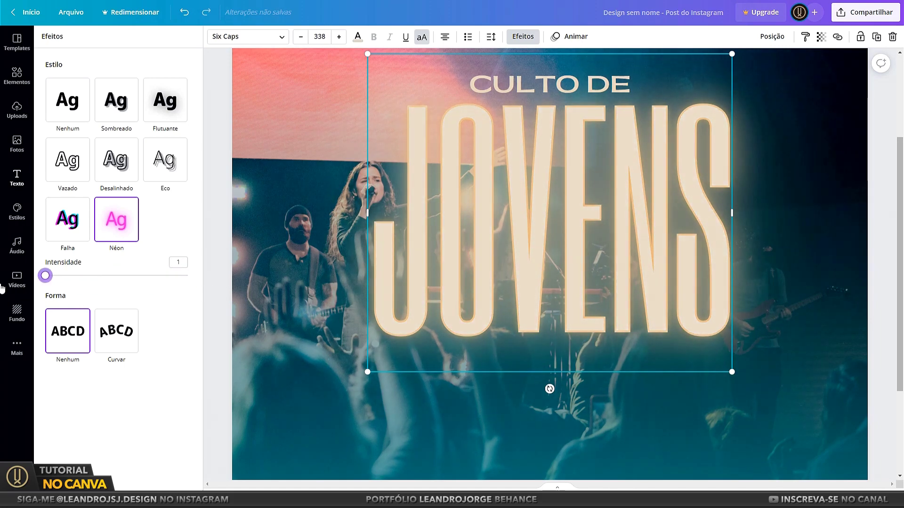
pyautogui.click(358, 38)
pyautogui.click(52, 249)
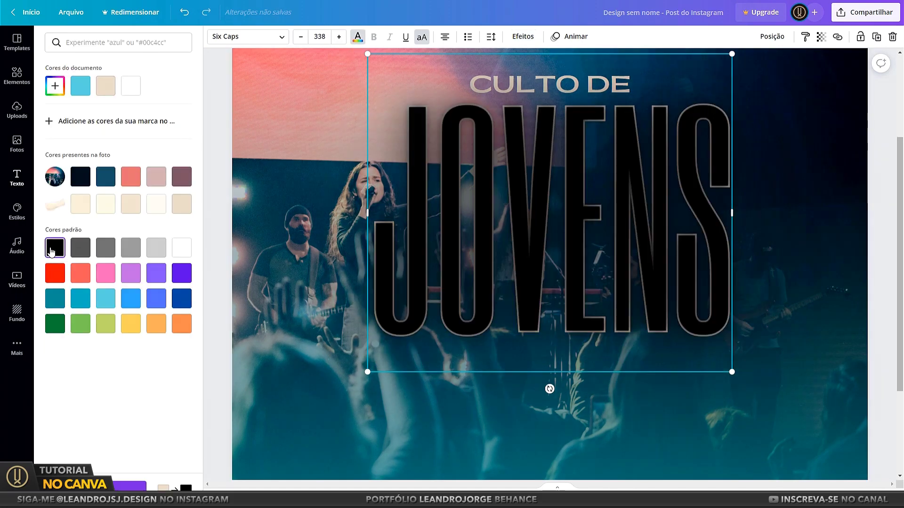
# Colour the duplicated "JOVENS" text with the photo's dark navy and move it one layer back
pyautogui.click(87, 177)
pyautogui.click(769, 222)
pyautogui.click(712, 218)
pyautogui.rightClick(712, 217)
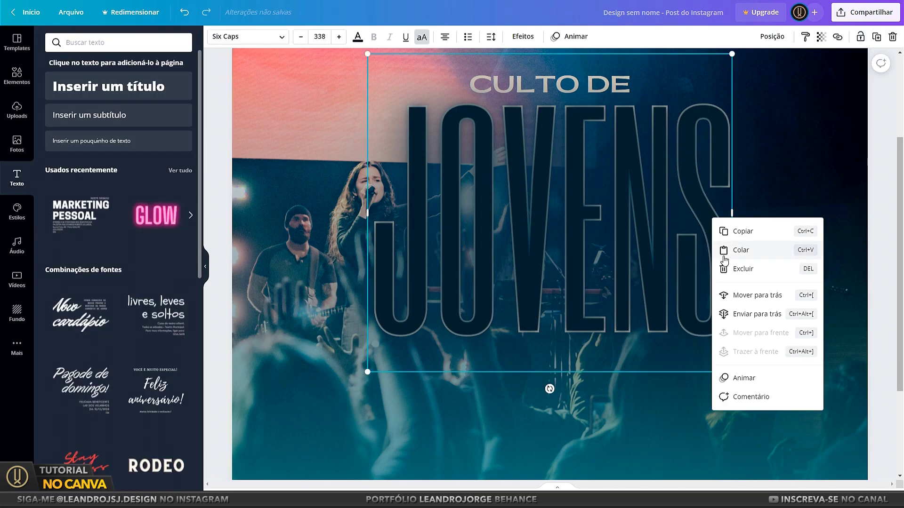
pyautogui.click(748, 296)
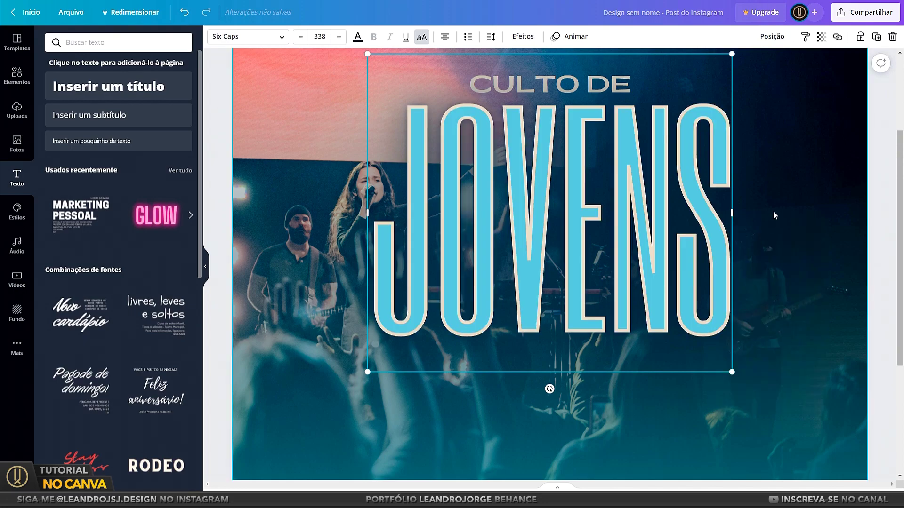
pyautogui.click(775, 214)
# Duplicate the "CULTO DE" text beneath "JOVENS" and change the copy to "JUNTOS SOMOS UM"
pyautogui.click(825, 463)
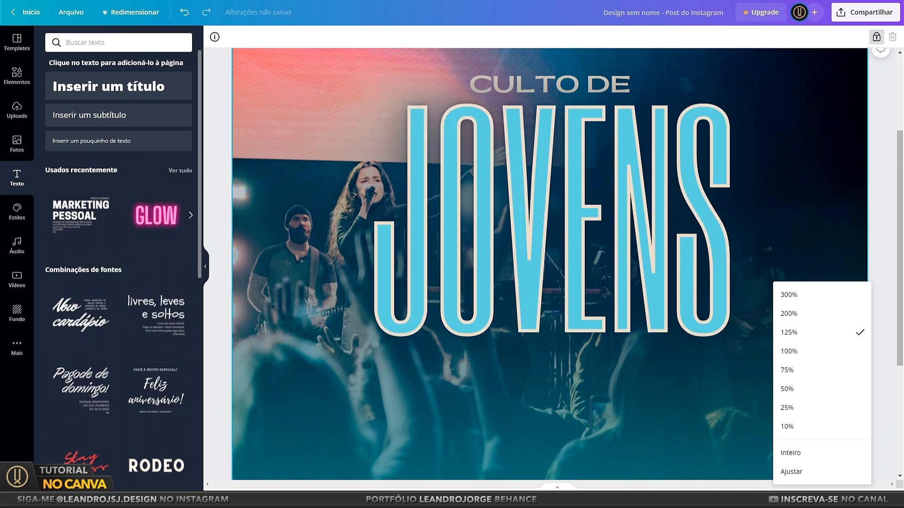
pyautogui.click(794, 455)
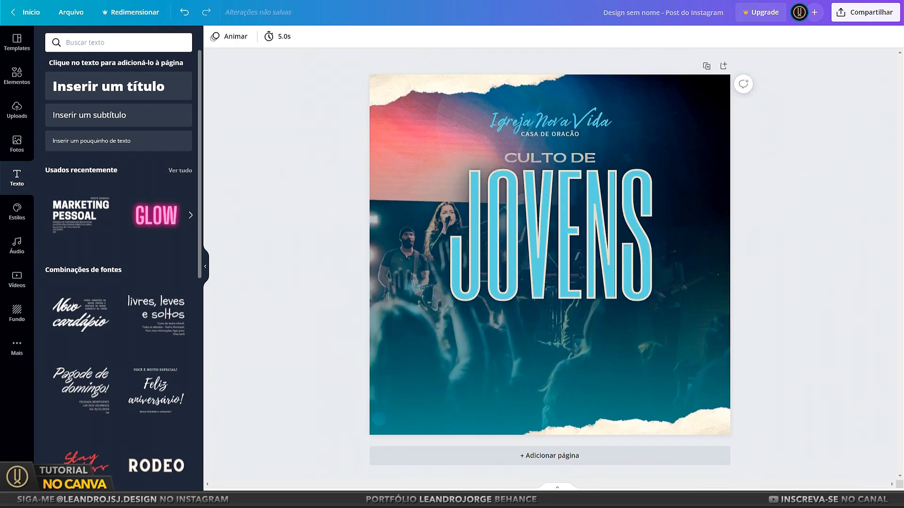
pyautogui.scroll(1, 550, 255)
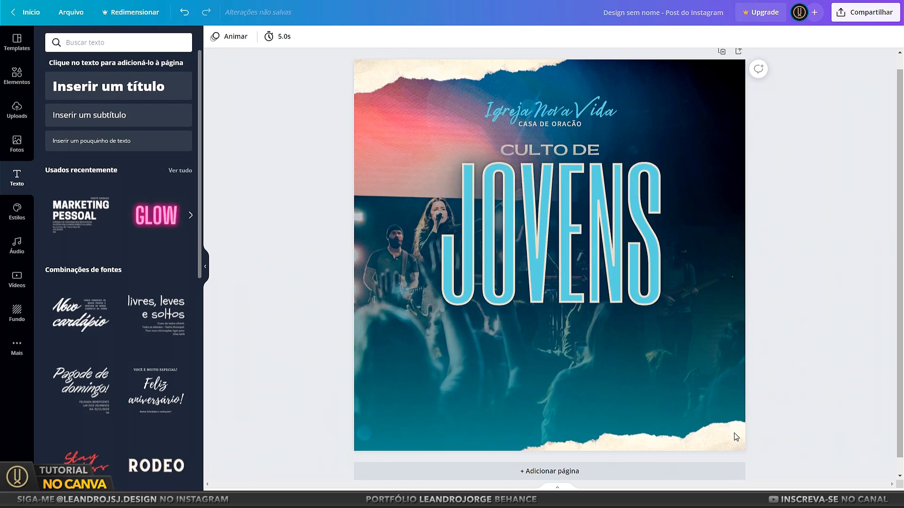
pyautogui.click(628, 245)
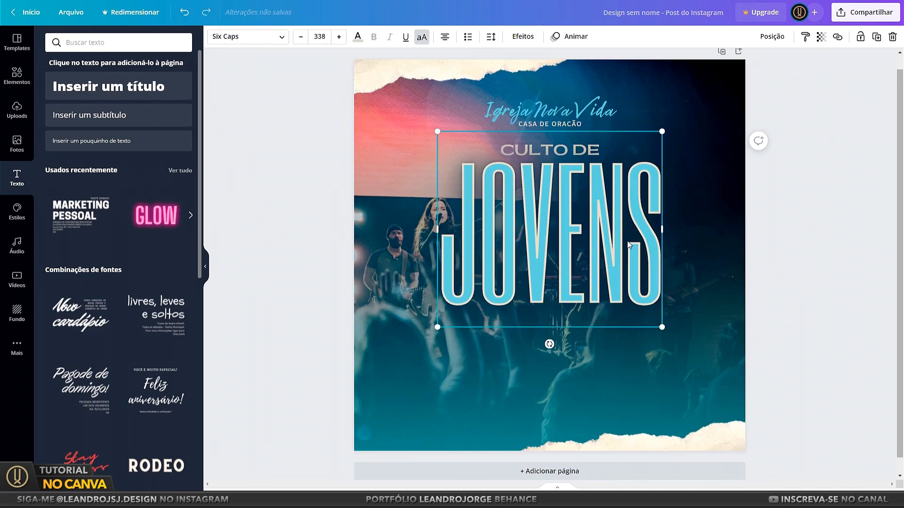
pyautogui.click(570, 152)
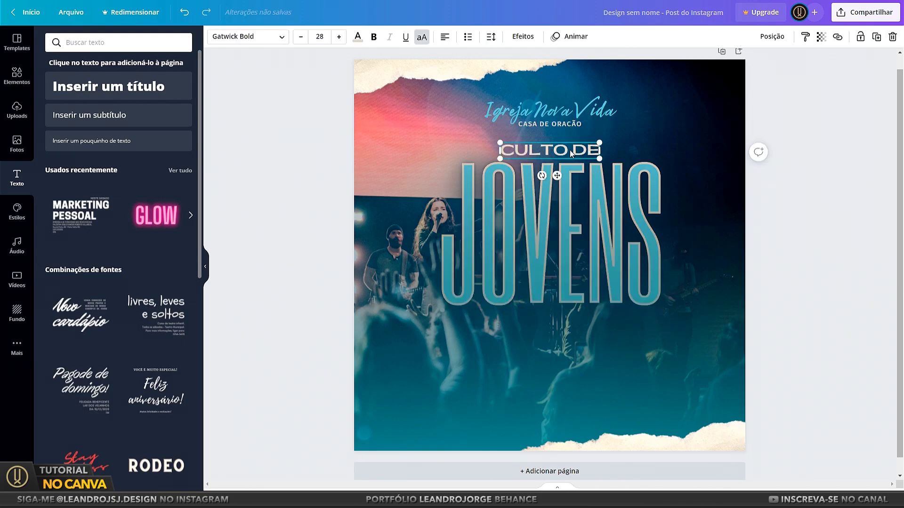
pyautogui.moveTo(570, 151); pyautogui.dragTo(577, 320)
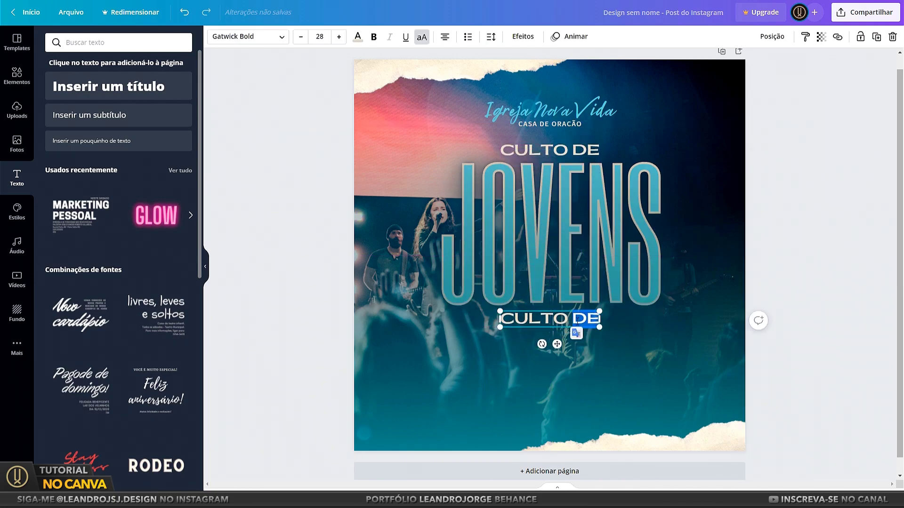
pyautogui.write('JUNTOS SOMOS UM')
pyautogui.click(653, 343)
# Bring the "CULTO DE", "JOVENS" and "JUNTOS SOMOS UM" texts to the front together
pyautogui.moveTo(767, 339); pyautogui.dragTo(450, 153)
pyautogui.click(789, 36)
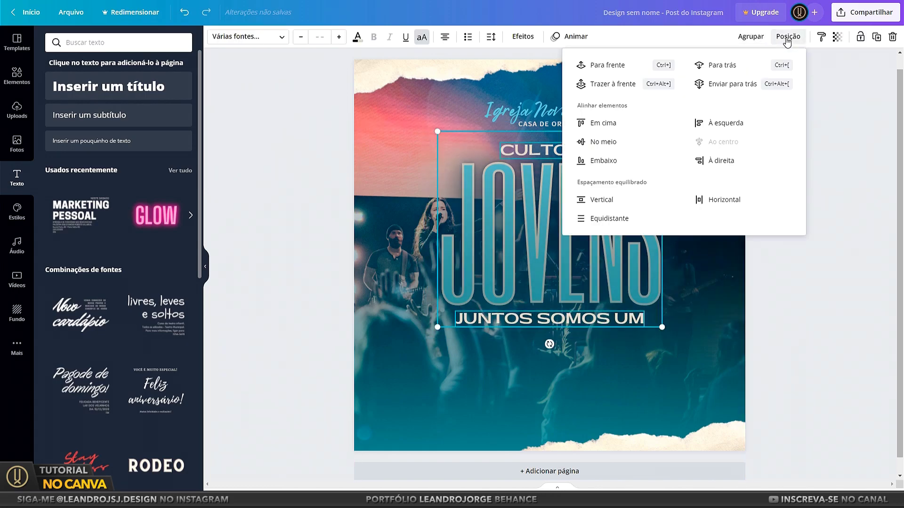
pyautogui.click(626, 84)
pyautogui.click(817, 302)
# Set the letter spacing of "JUNTOS SOMOS UM" to 139 and nudge the line slightly right under "JOVENS"
pyautogui.click(579, 327)
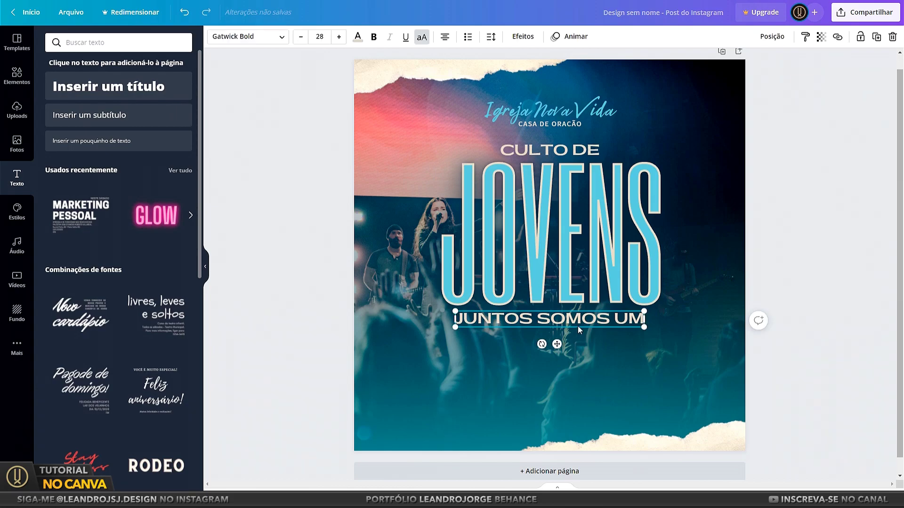
pyautogui.click(491, 38)
pyautogui.moveTo(595, 70); pyautogui.dragTo(602, 75)
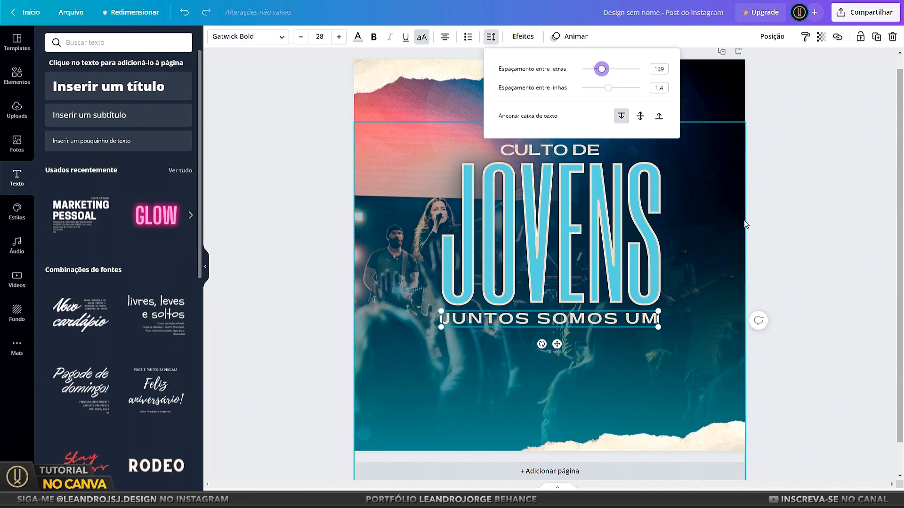
pyautogui.click(735, 217)
pyautogui.click(638, 326)
pyautogui.press('Right')
pyautogui.press('Right')
pyautogui.press('Right')
pyautogui.click(784, 265)
# Widen the letter spacing of "JUNTOS SOMOS UM" to 163 so it spans the width of "JOVENS"
pyautogui.click(612, 320)
pyautogui.click(491, 36)
pyautogui.click(800, 242)
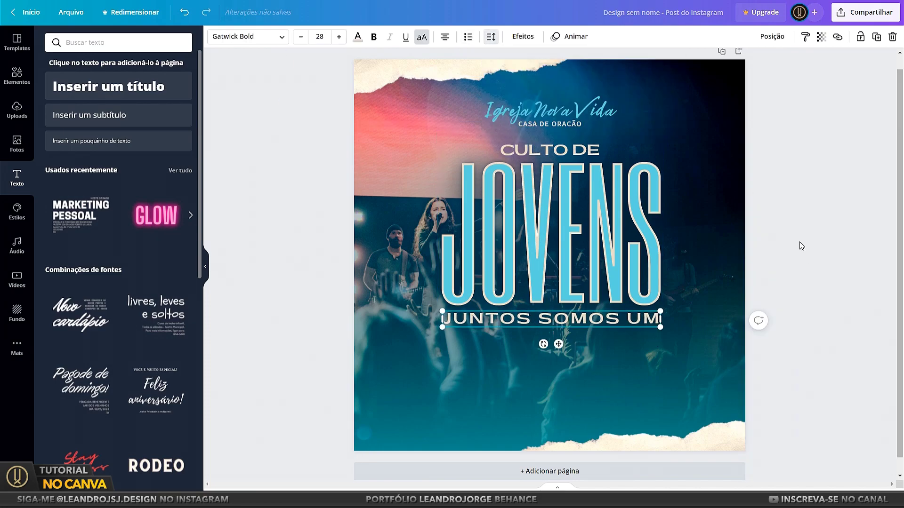
pyautogui.click(553, 325)
pyautogui.click(523, 37)
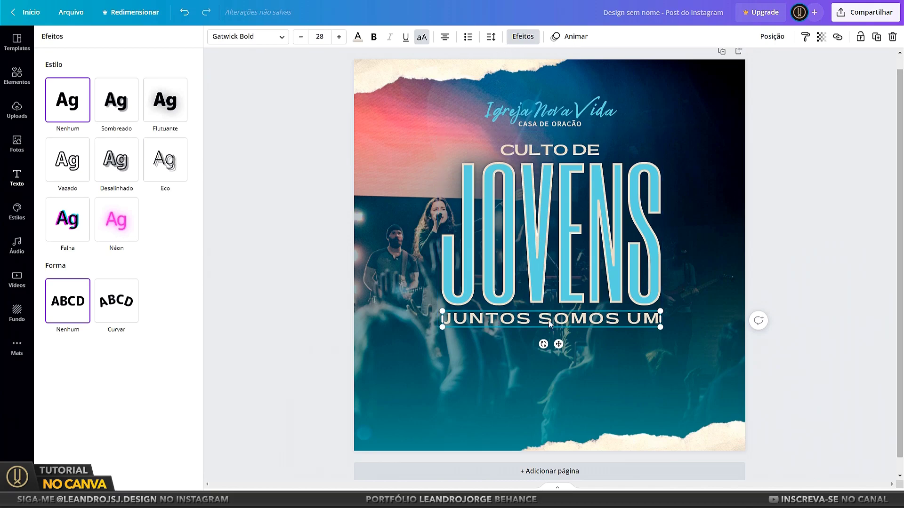
pyautogui.click(842, 258)
pyautogui.click(608, 321)
pyautogui.click(522, 39)
pyautogui.click(491, 37)
pyautogui.moveTo(602, 72); pyautogui.dragTo(604, 72)
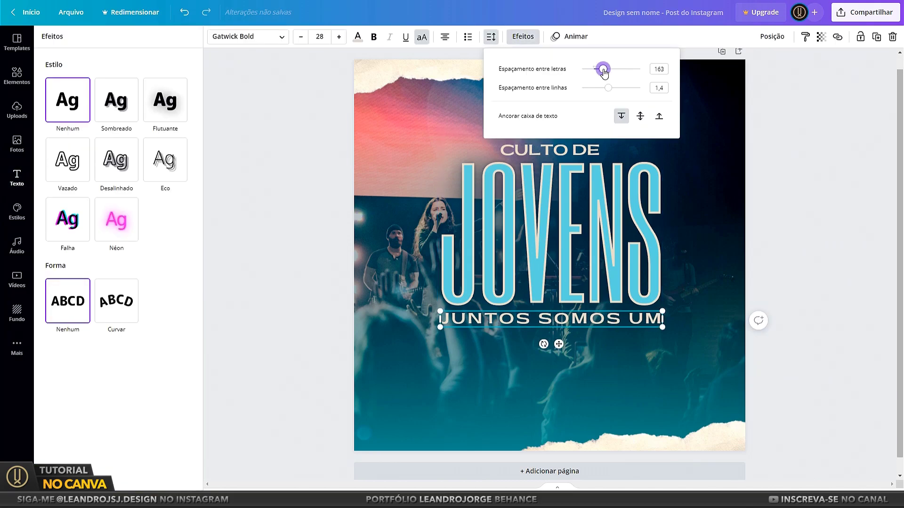
pyautogui.press('Escape')
pyautogui.click(773, 221)
pyautogui.click(481, 318)
pyautogui.click(759, 385)
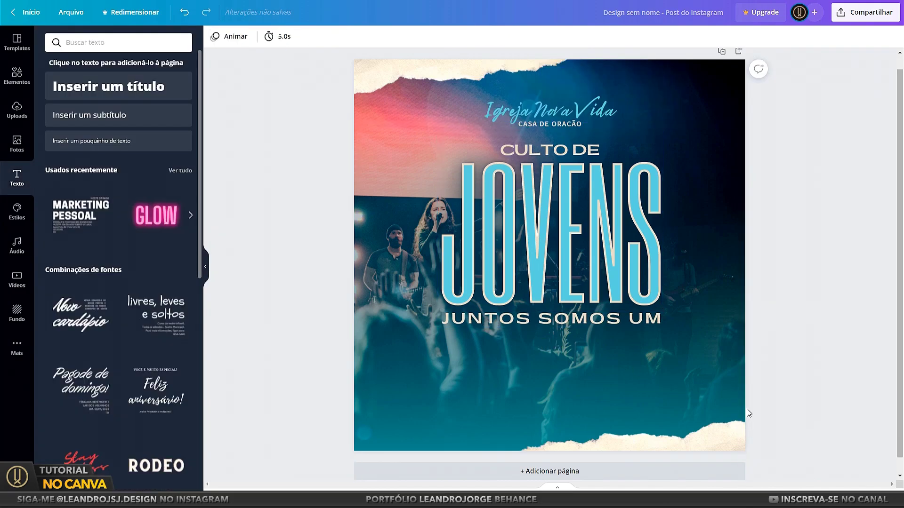
# Duplicate the "CULTO DE" text below "JUNTOS SOMOS UM" and change the copy to "AOS SÁBADOS"
pyautogui.click(545, 153)
pyautogui.hotkey('ctrl', 'd')
pyautogui.moveTo(544, 161); pyautogui.dragTo(537, 349)
pyautogui.doubleClick(539, 349)
pyautogui.write('AOS SÁBA')
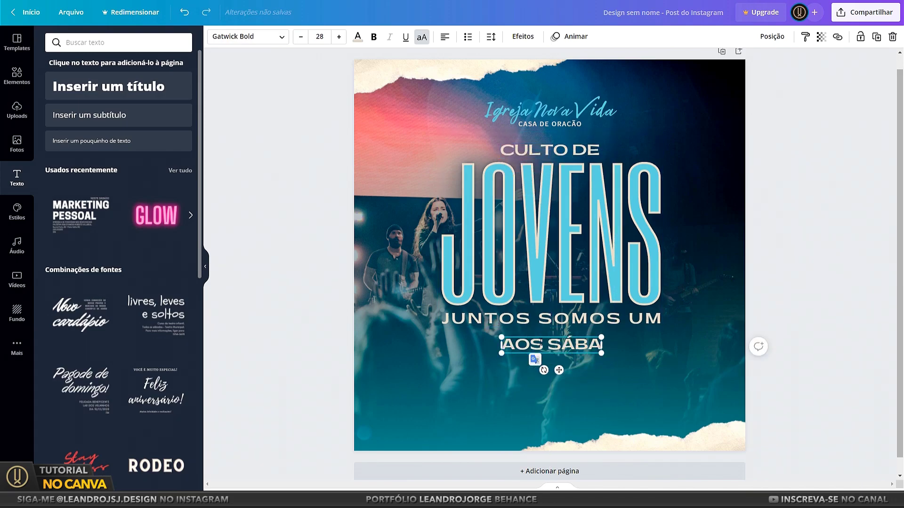
pyautogui.write('DOS')
pyautogui.press('Escape')
# Centre the "AOS SÁBADOS" line horizontally on the page and make it bold with centred text alignment
pyautogui.click(772, 37)
pyautogui.click(723, 125)
pyautogui.press('Escape')
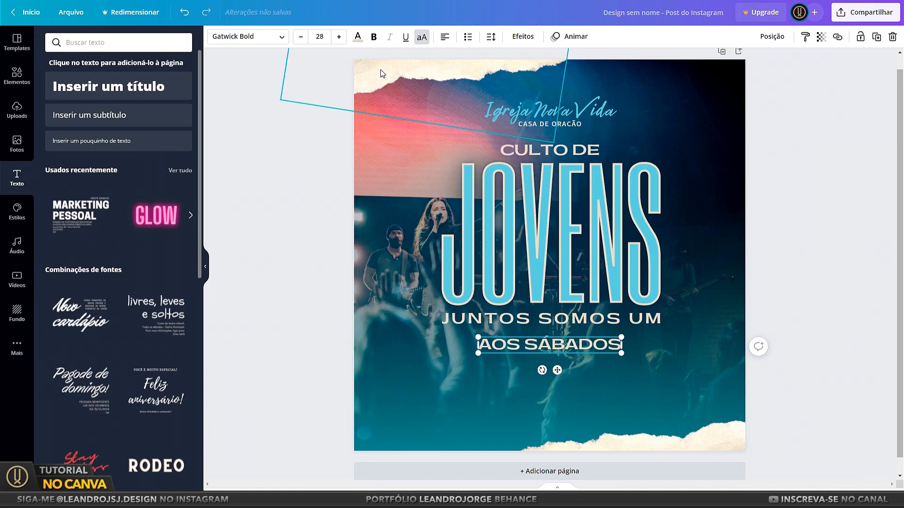
pyautogui.click(374, 37)
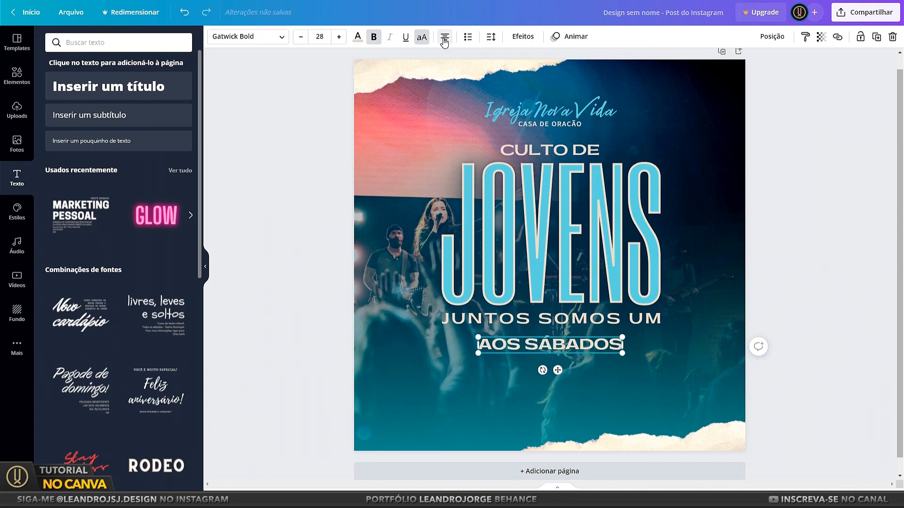
pyautogui.click(773, 36)
pyautogui.click(772, 36)
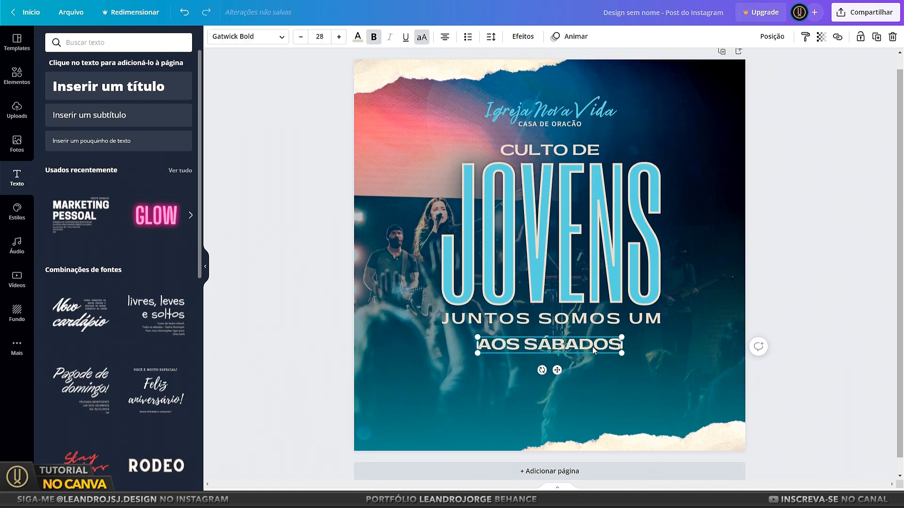
# Duplicate "AOS SÁBADOS" directly below itself and set the upper line's font size to 24
pyautogui.moveTo(593, 347); pyautogui.dragTo(585, 362)
pyautogui.click(319, 37)
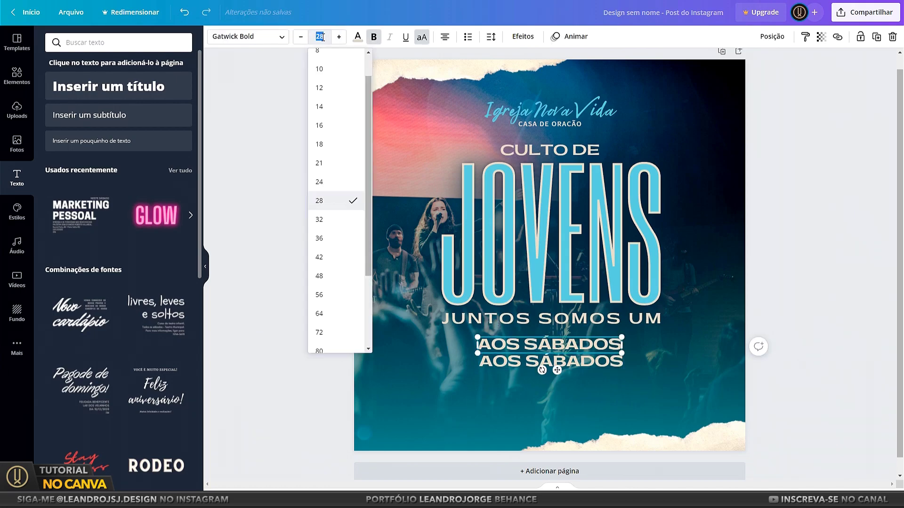
pyautogui.write('24')
pyautogui.press('Return')
# Change the lower "AOS SÁBADOS" copy to "ÀS 19H30" and enlarge it to about font size 34.3
pyautogui.doubleClick(586, 363)
pyautogui.write('ÀS 19H30')
pyautogui.moveTo(603, 370); pyautogui.dragTo(607, 373)
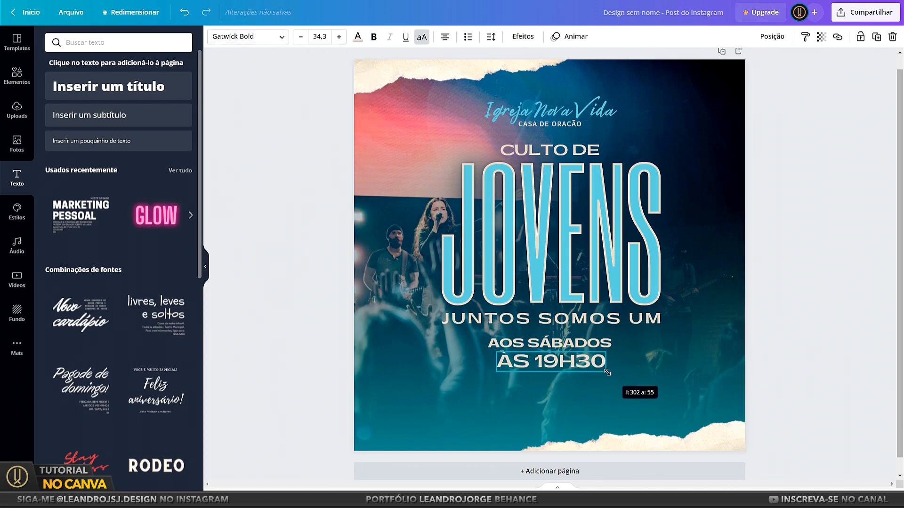
# Colour "ÀS 19H30" in the document's light blue and align it centrally with "AOS SÁBADOS"
pyautogui.click(359, 38)
pyautogui.click(105, 88)
pyautogui.click(546, 343)
pyautogui.keyDown('shift'); pyautogui.click(550, 362); pyautogui.keyUp('shift')
pyautogui.click(788, 37)
pyautogui.click(722, 142)
pyautogui.click(276, 306)
pyautogui.click(276, 306)
# Duplicate the "CASA DE ORAÇÃO" text, centre the copy near the page's lower edge and replace its wording with the church's street address
pyautogui.click(540, 124)
pyautogui.hotkey('ctrl', 'd')
pyautogui.moveTo(540, 132); pyautogui.dragTo(534, 404)
pyautogui.click(444, 40)
pyautogui.click(444, 40)
pyautogui.click(772, 37)
pyautogui.click(722, 123)
pyautogui.click(546, 400)
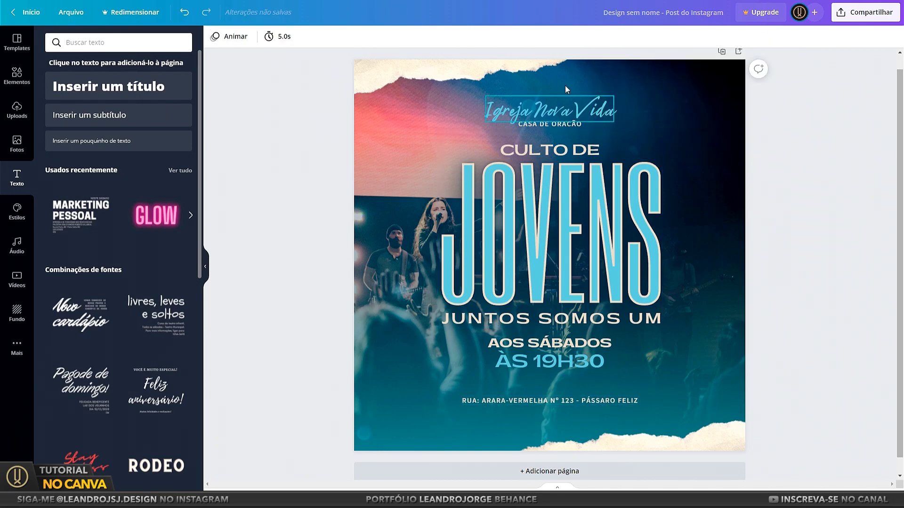
# Select all the text lines from the church name down to the address and align them to a common centre
pyautogui.click(556, 109)
pyautogui.keyDown('shift'); pyautogui.click(551, 124); pyautogui.keyUp('shift')
pyautogui.keyDown('shift'); pyautogui.click(547, 149); pyautogui.keyUp('shift')
pyautogui.keyDown('shift'); pyautogui.click(495, 306); pyautogui.keyUp('shift')
pyautogui.keyDown('shift'); pyautogui.click(550, 343); pyautogui.keyUp('shift')
pyautogui.keyDown('shift'); pyautogui.click(550, 362); pyautogui.keyUp('shift')
pyautogui.keyDown('shift'); pyautogui.click(550, 401); pyautogui.keyUp('shift')
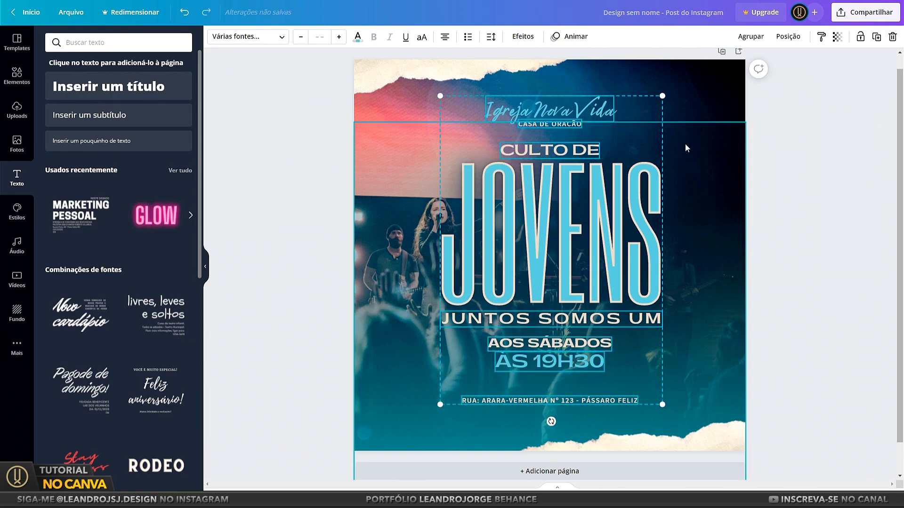
pyautogui.click(786, 37)
pyautogui.click(720, 141)
pyautogui.click(604, 29)
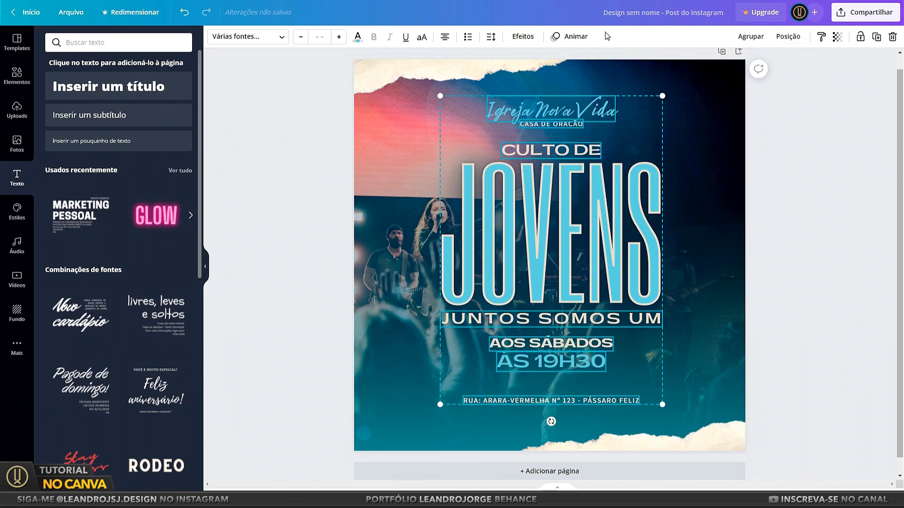
# Select the stacked "JOVENS" texts and bring them forward one layer
pyautogui.click(498, 206)
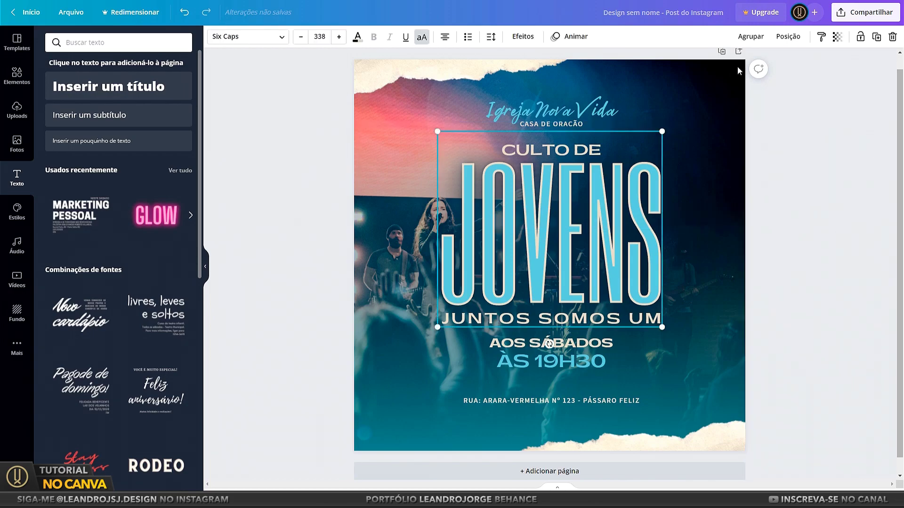
pyautogui.click(788, 36)
pyautogui.click(589, 66)
# Apply the Flutuante effect at intensity 100 to all the text lines except "JOVENS"
pyautogui.click(527, 112)
pyautogui.keyDown('shift'); pyautogui.click(520, 149); pyautogui.keyUp('shift')
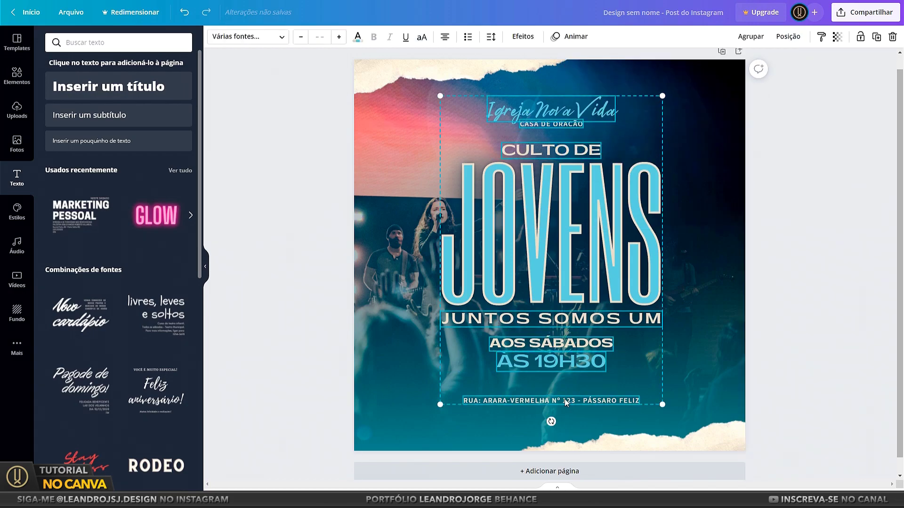
pyautogui.click(530, 37)
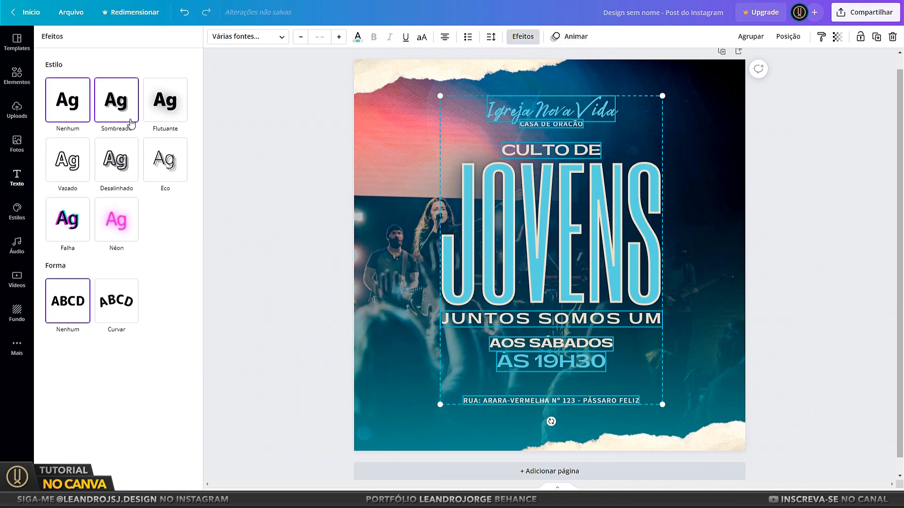
pyautogui.click(158, 122)
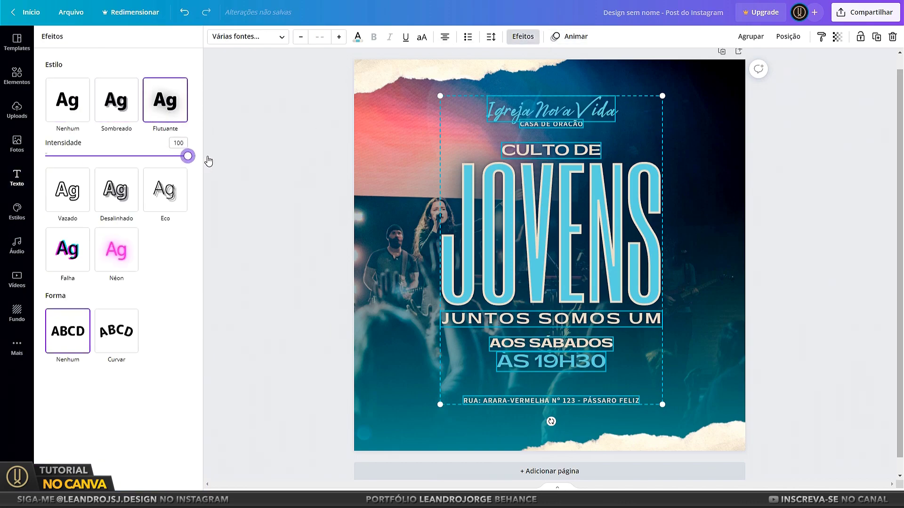
pyautogui.click(407, 204)
pyautogui.click(790, 270)
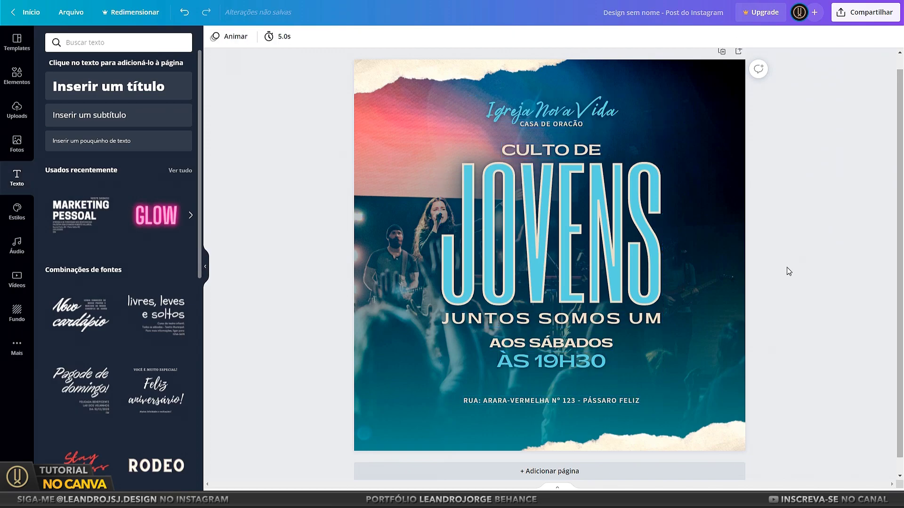
# Rename the design as "IGREJA NOVA VIDA - CULTO DE JOVENS" and collapse the side panel
pyautogui.scroll(-1, 820, 252)
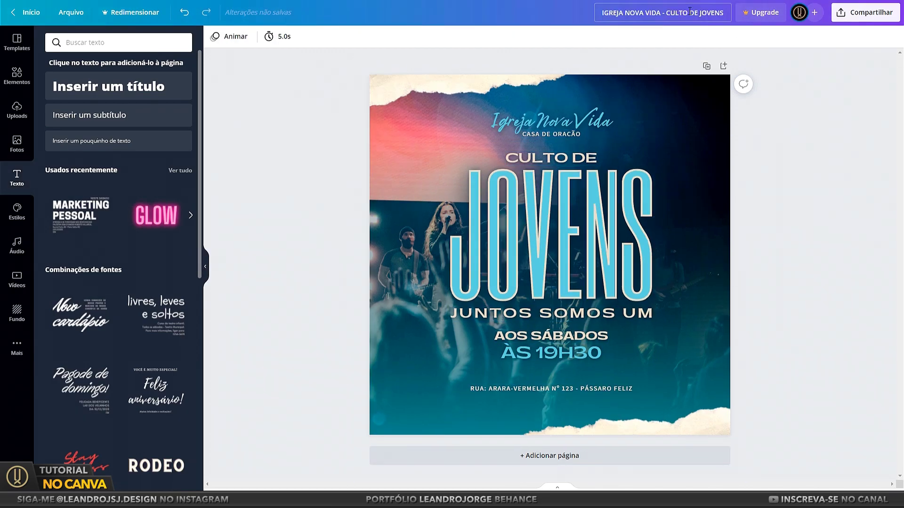
pyautogui.click(206, 268)
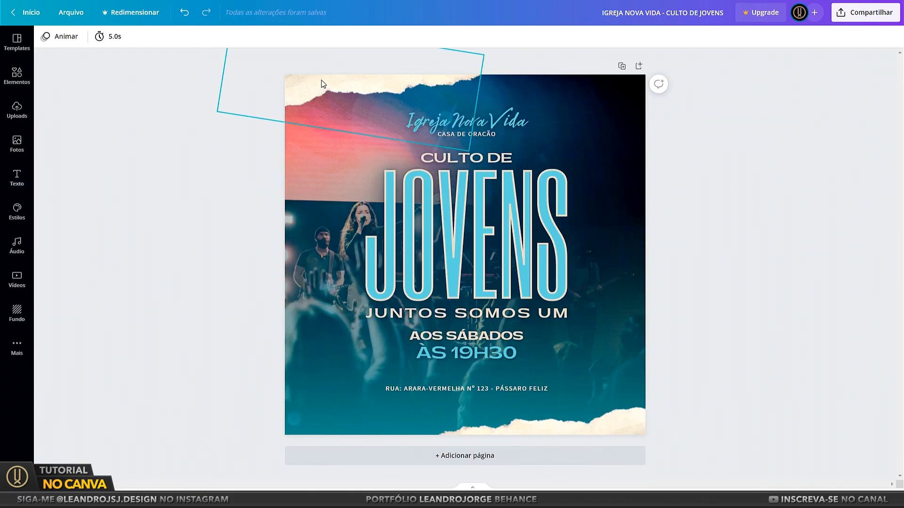
# Apply the Explosão text animation to the "Igreja Nova Vida" text
pyautogui.click(467, 126)
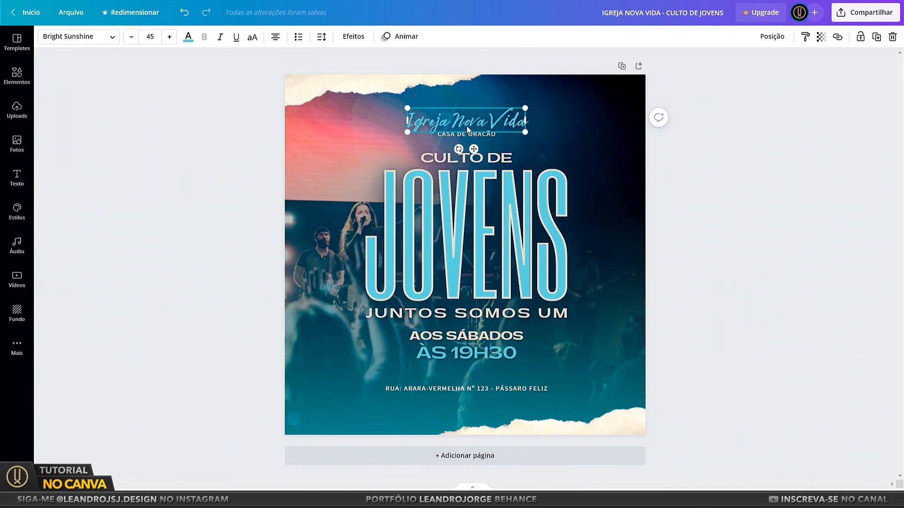
pyautogui.click(412, 38)
pyautogui.click(161, 158)
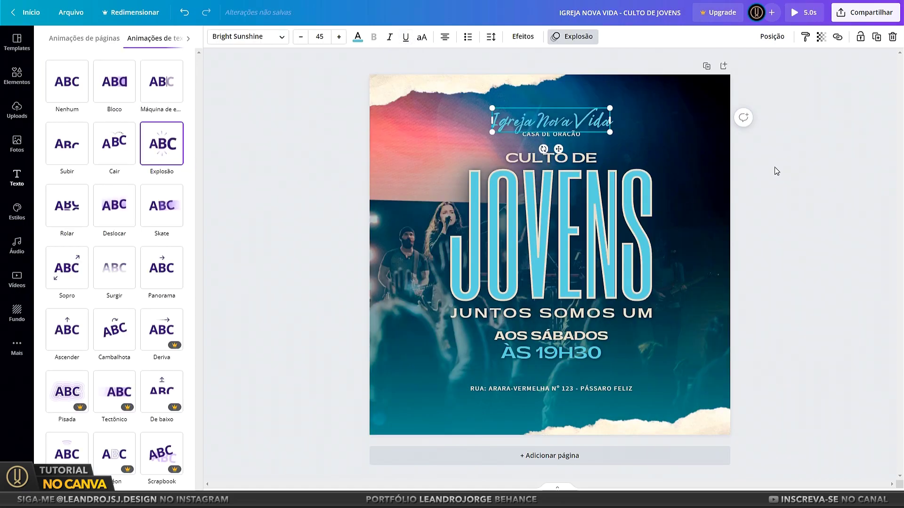
pyautogui.press('Escape')
# Apply the Cair text animation to "CASA DE ORAÇÃO" and the Explosão animation to "CULTO DE" and "JOVENS"
pyautogui.click(460, 136)
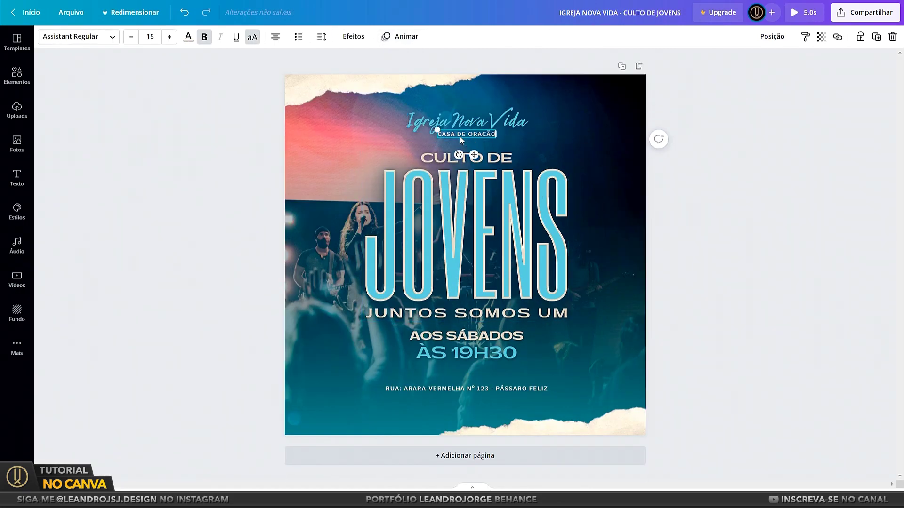
pyautogui.click(404, 36)
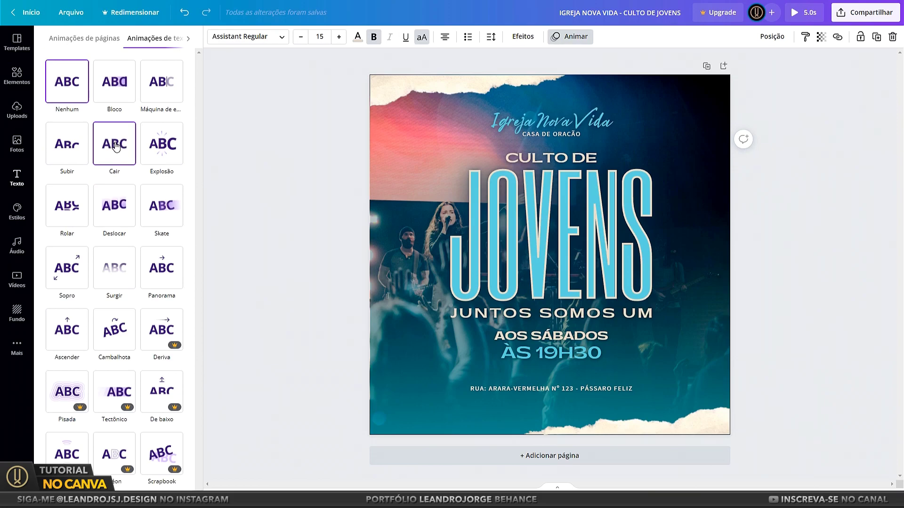
pyautogui.click(507, 159)
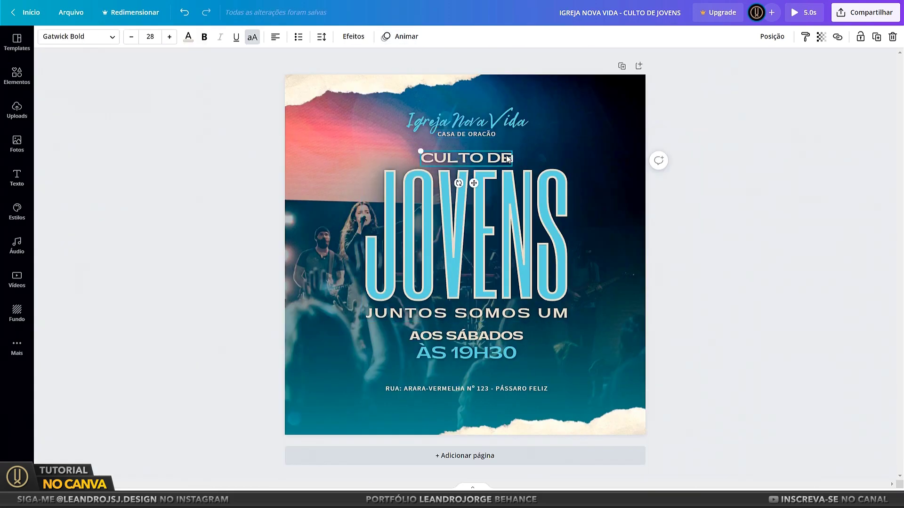
pyautogui.click(407, 37)
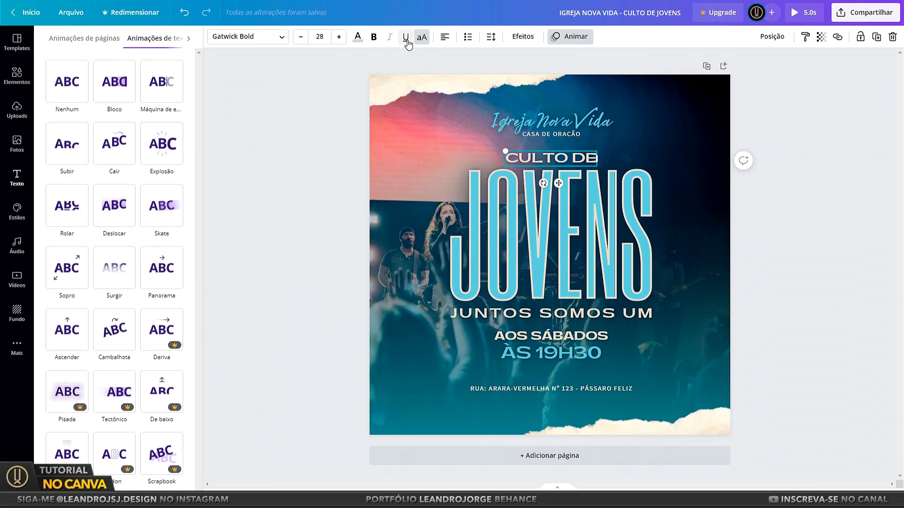
pyautogui.click(157, 144)
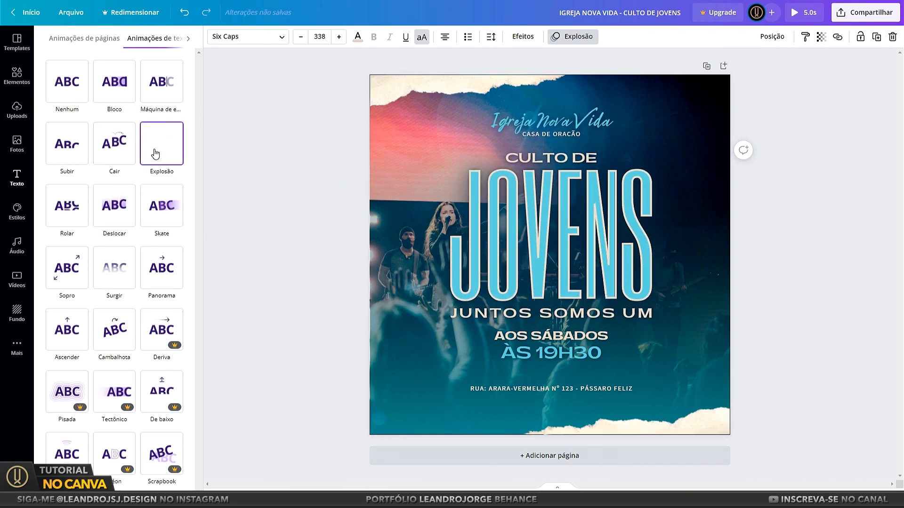
# Apply the Bloco text animation to "AOS SÁBADOS" and keep "ÀS 19H30" on Nenhum
pyautogui.click(533, 334)
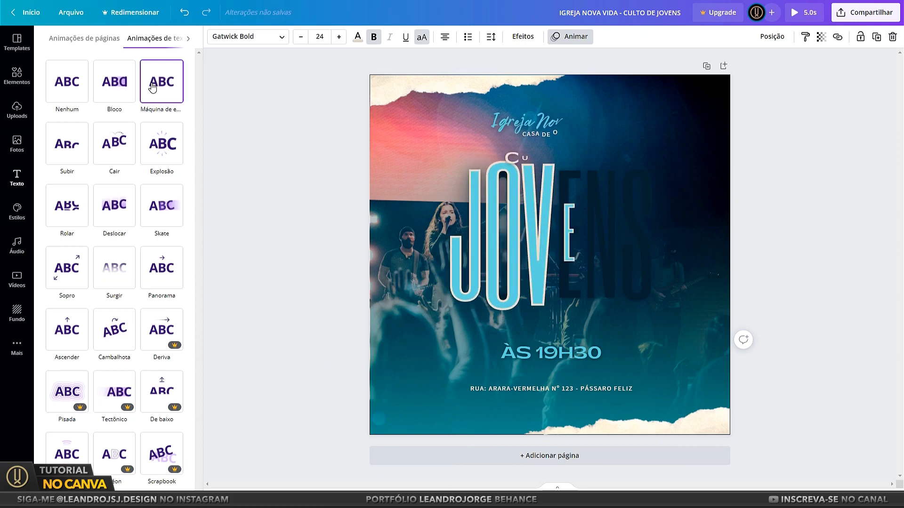
pyautogui.click(116, 87)
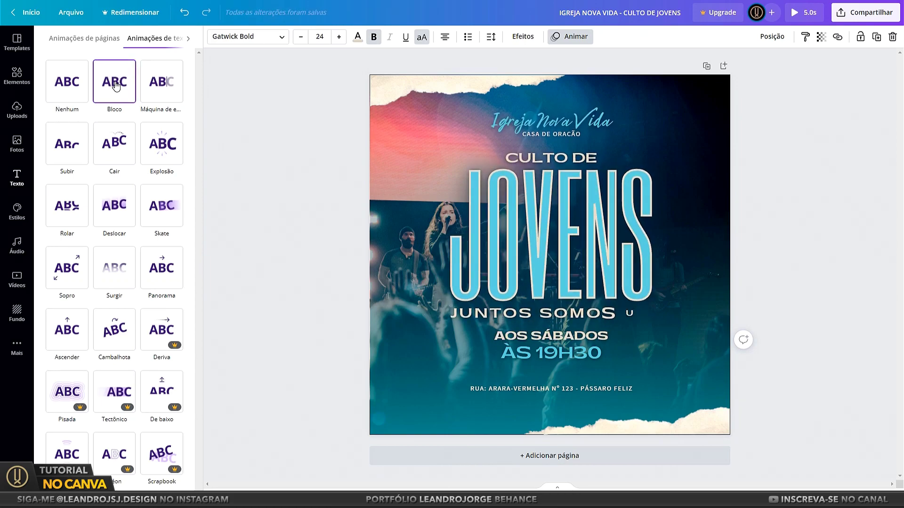
pyautogui.click(546, 354)
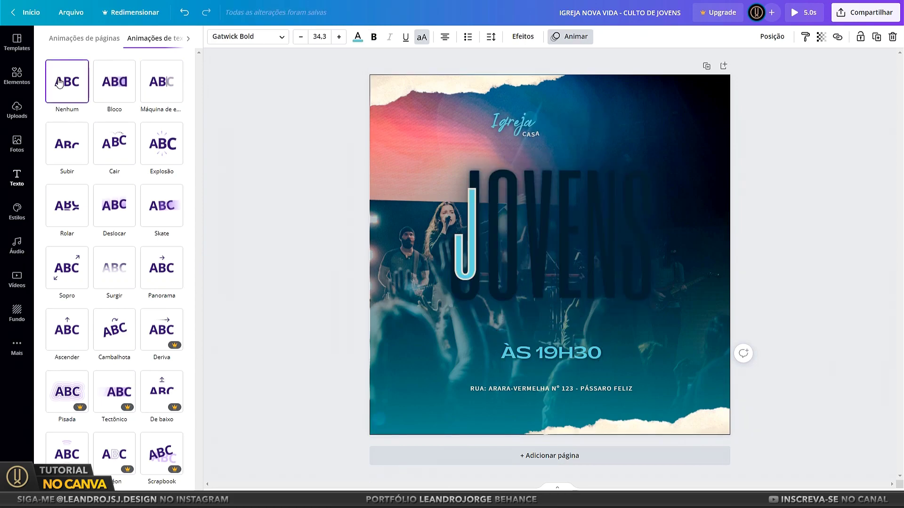
pyautogui.click(60, 83)
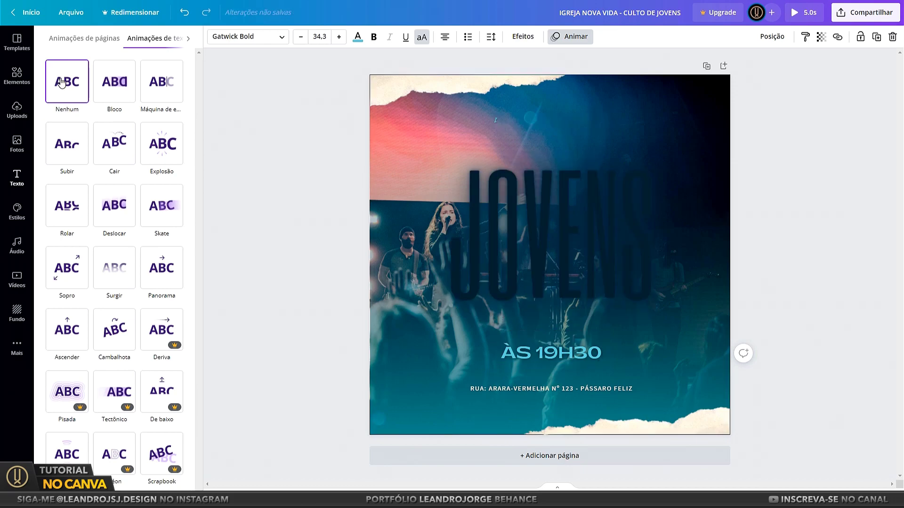
# Try several text animations on the street address line and apply Surgir
pyautogui.click(504, 388)
pyautogui.click(154, 87)
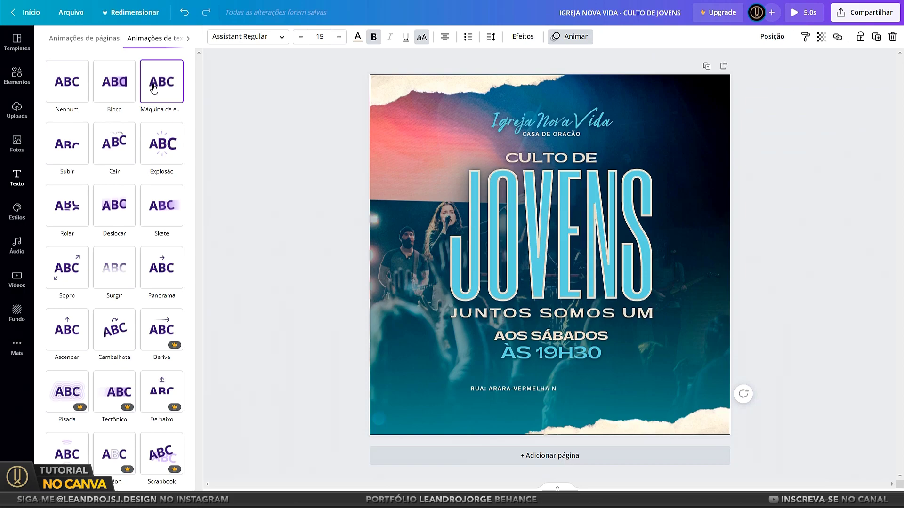
pyautogui.click(158, 145)
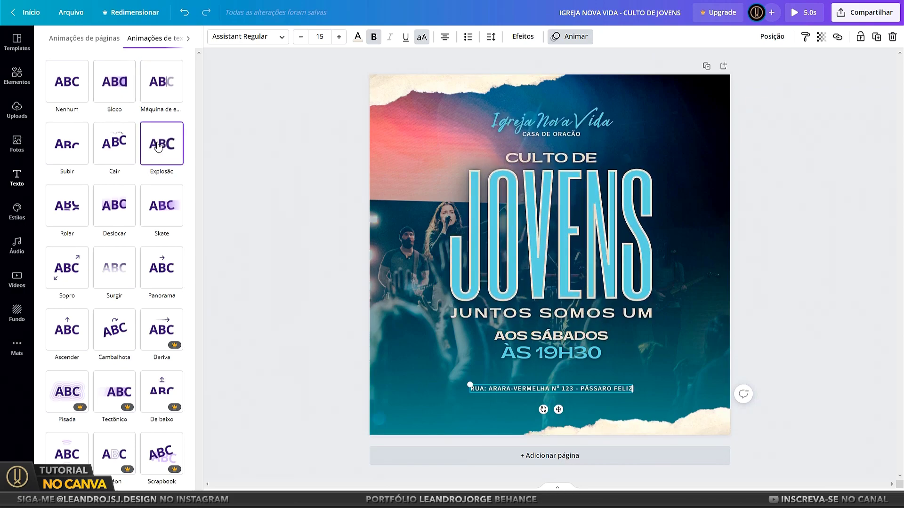
pyautogui.click(112, 207)
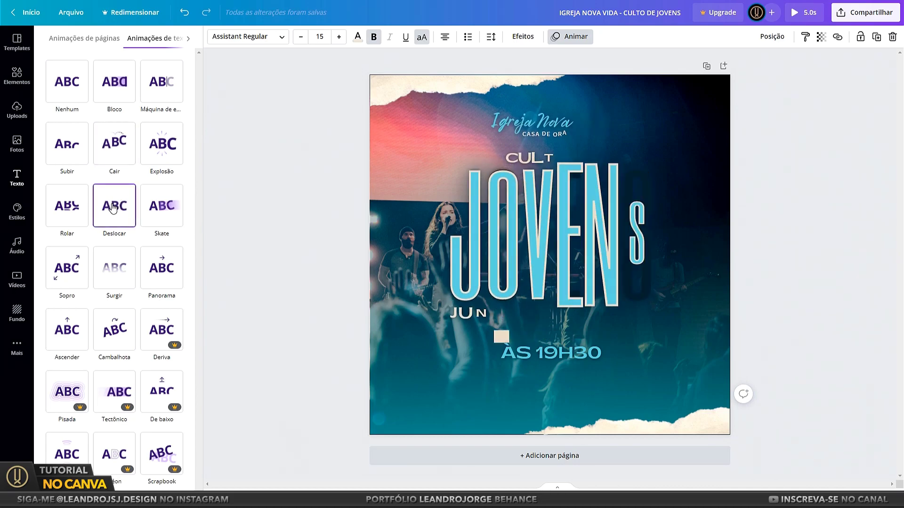
pyautogui.click(112, 274)
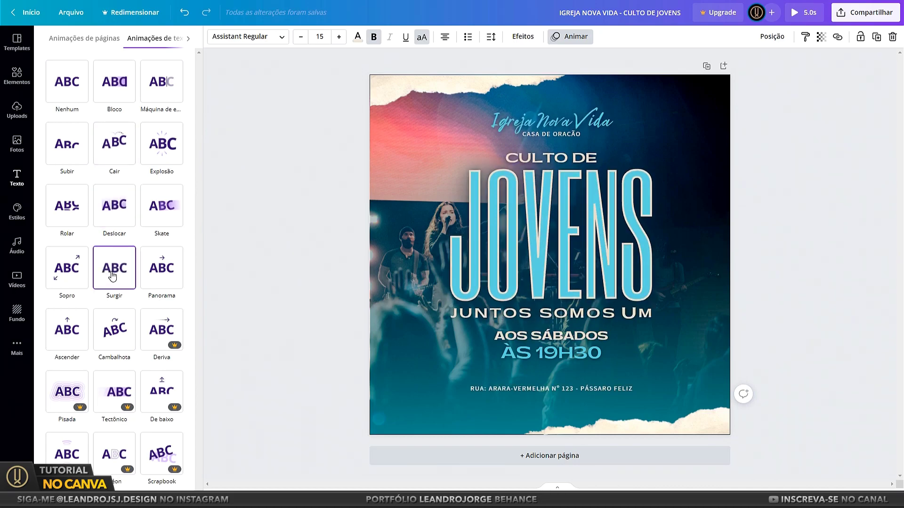
pyautogui.click(279, 241)
# Unlock the torn-paper image at the design's upper corner and apply the Panorama photo animation to it
pyautogui.click(320, 85)
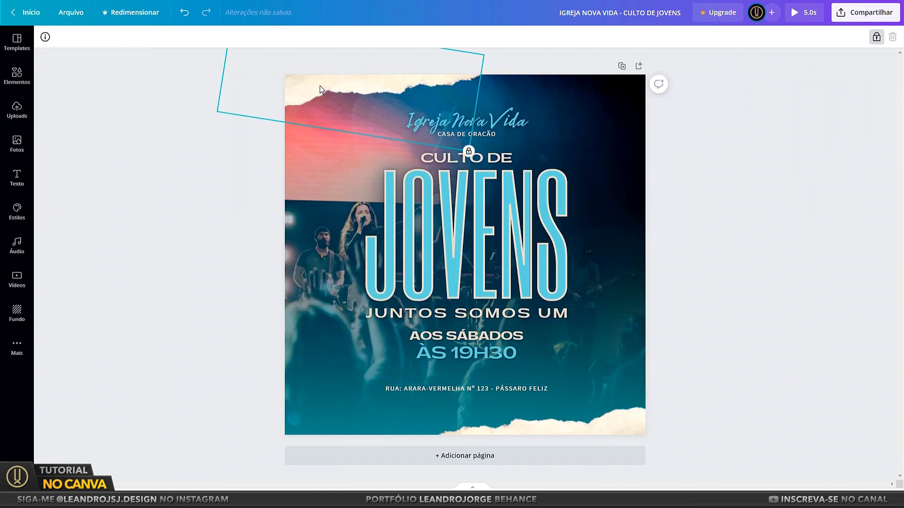
pyautogui.click(614, 407)
pyautogui.click(330, 96)
pyautogui.click(877, 39)
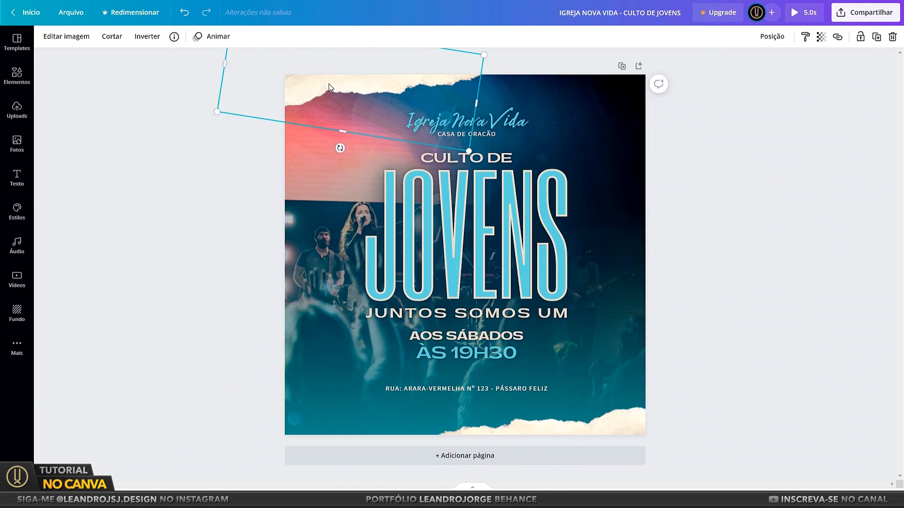
pyautogui.click(211, 36)
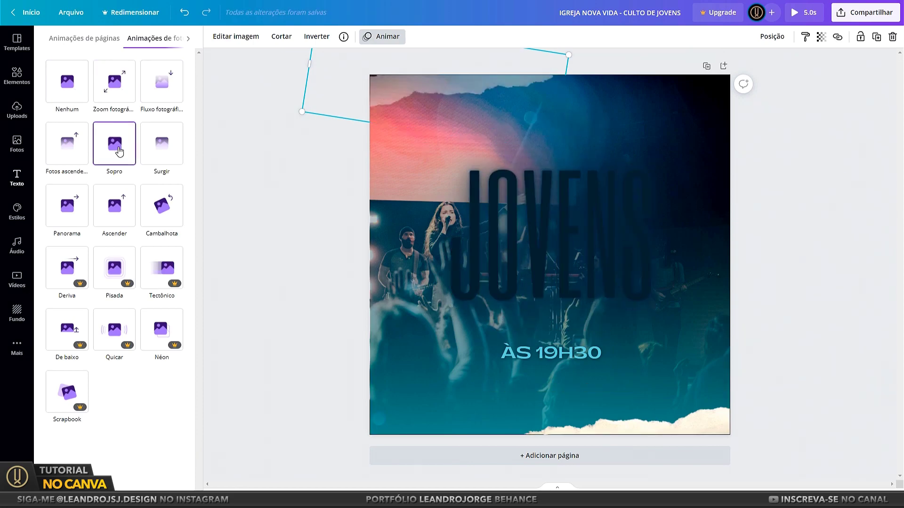
pyautogui.click(65, 207)
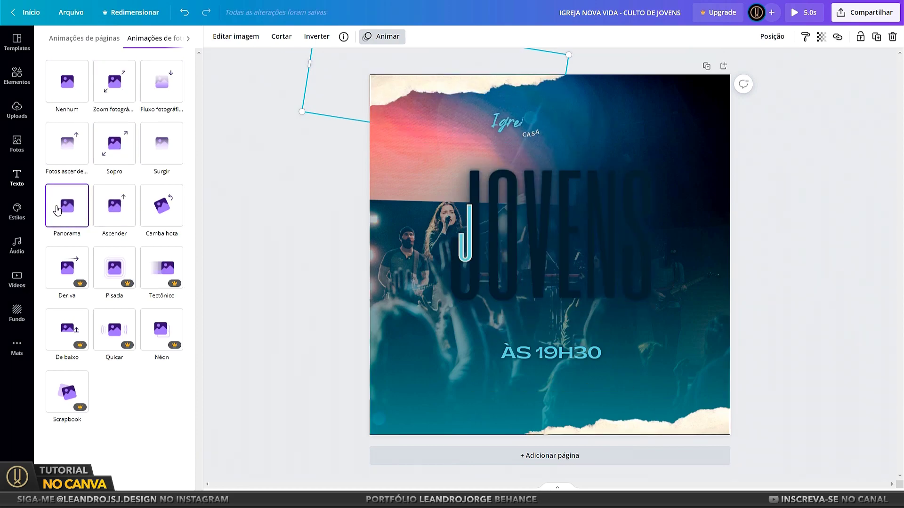
# Unlock the torn-paper image at the design's lower corner and apply the Ascender photo animation to it
pyautogui.click(720, 426)
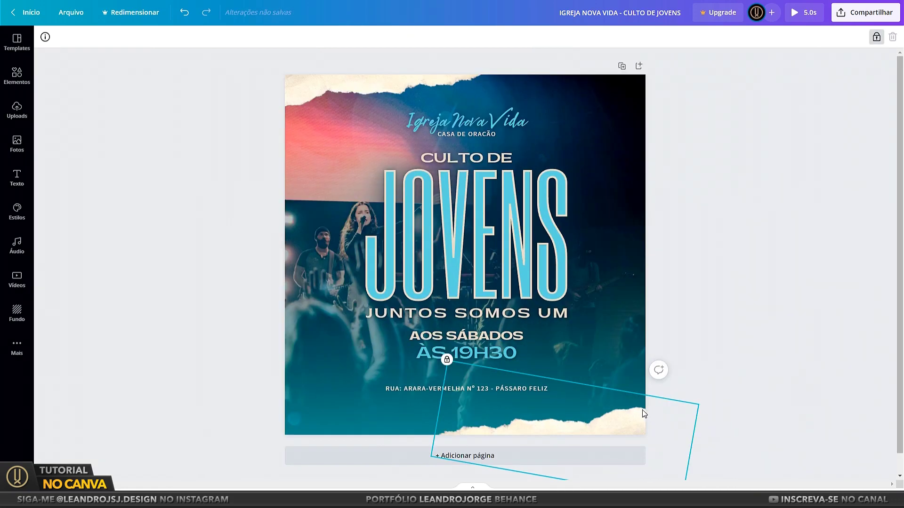
pyautogui.click(876, 36)
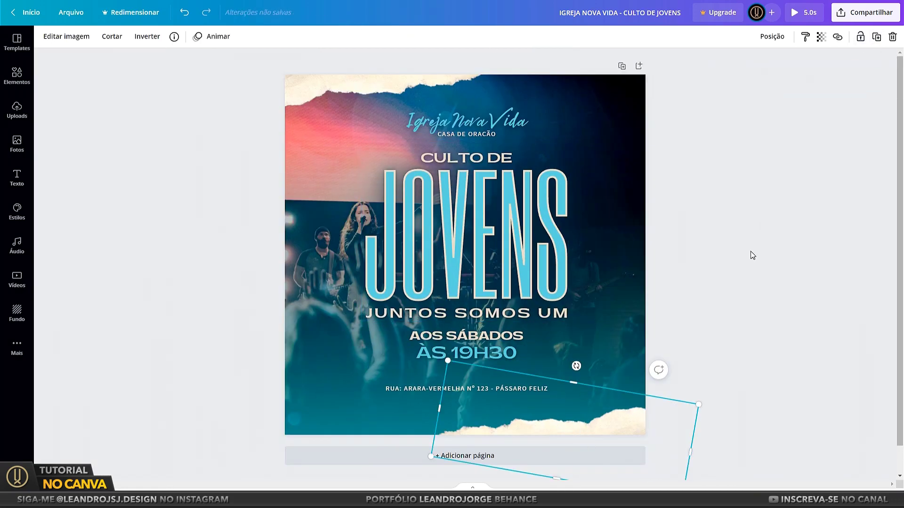
pyautogui.click(206, 36)
pyautogui.click(66, 146)
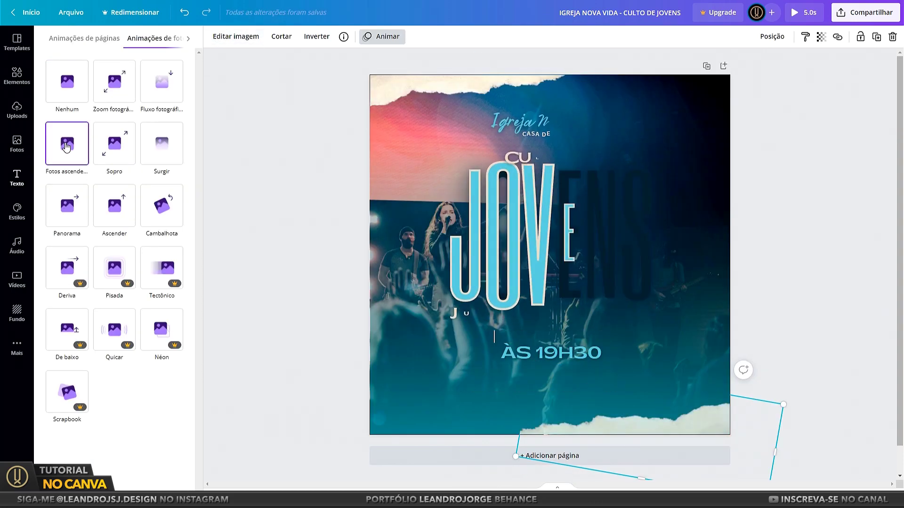
pyautogui.click(61, 207)
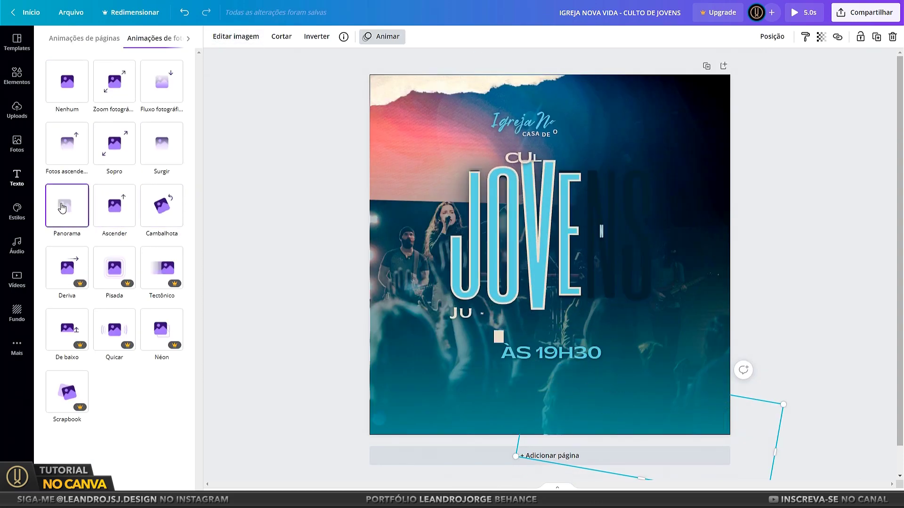
pyautogui.click(113, 207)
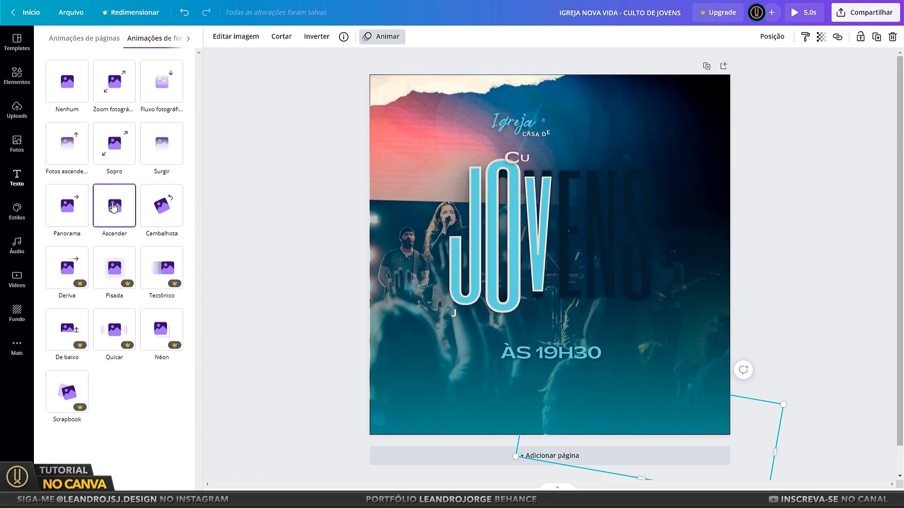
pyautogui.click(251, 218)
# Play the full preview of the animated design and return to editing
pyautogui.click(759, 242)
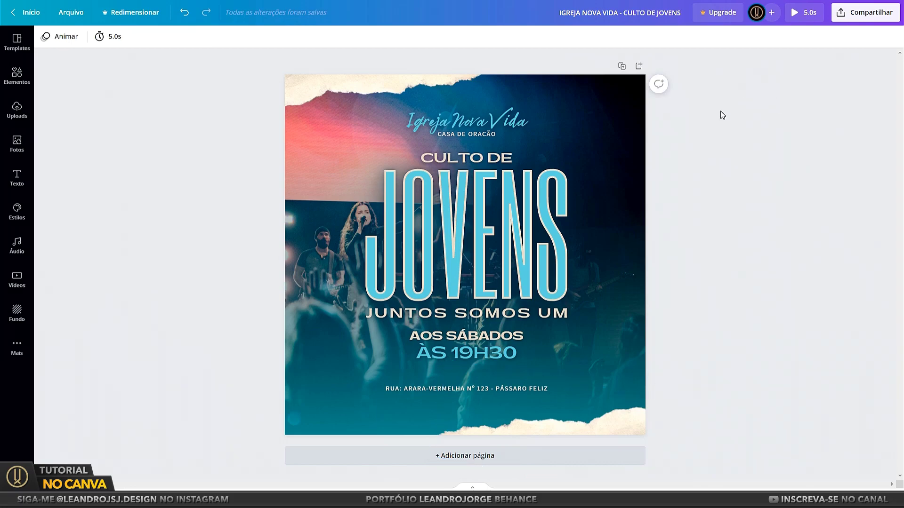
pyautogui.click(798, 14)
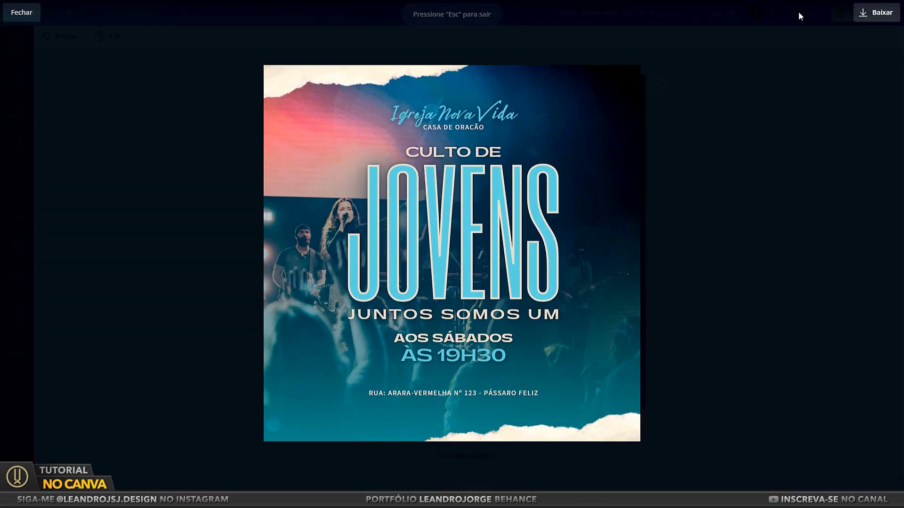
pyautogui.press('Escape')
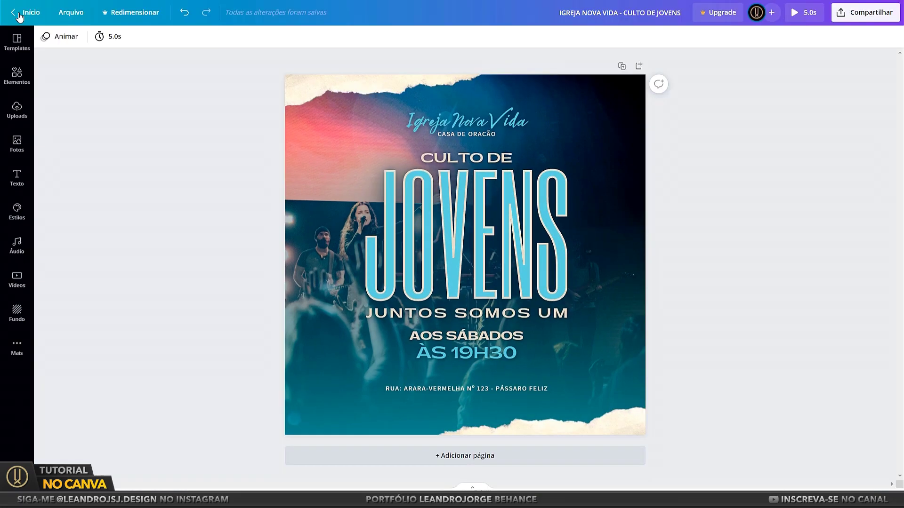
# Apply the Bloco text animation to "ÀS 19H30" and check it in the full preview
pyautogui.click(476, 354)
pyautogui.click(404, 40)
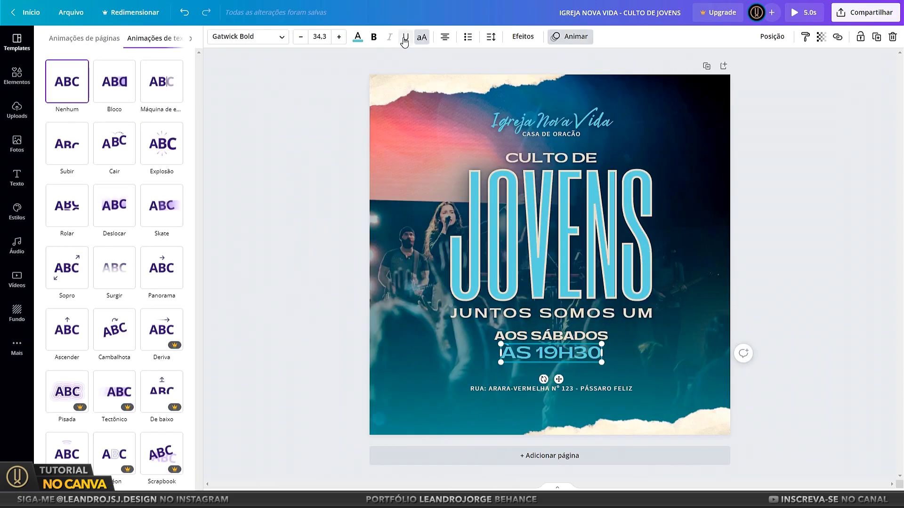
pyautogui.click(128, 94)
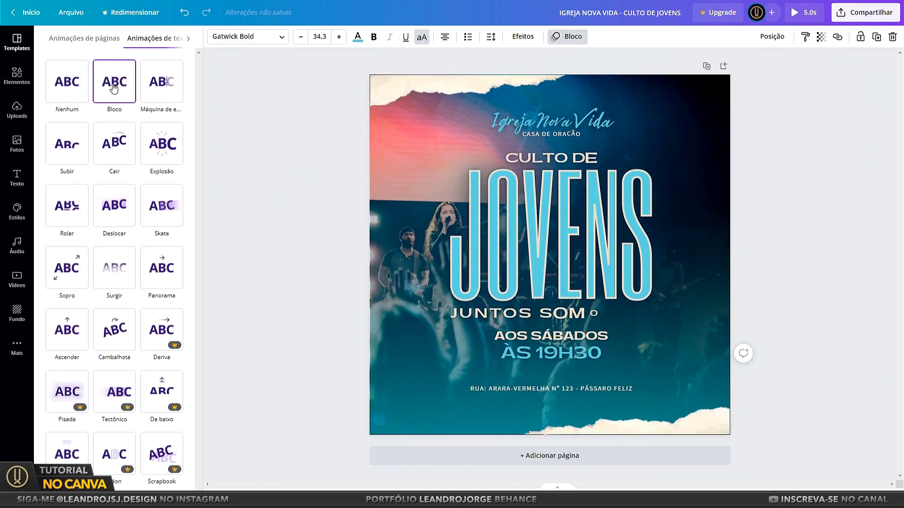
pyautogui.click(804, 210)
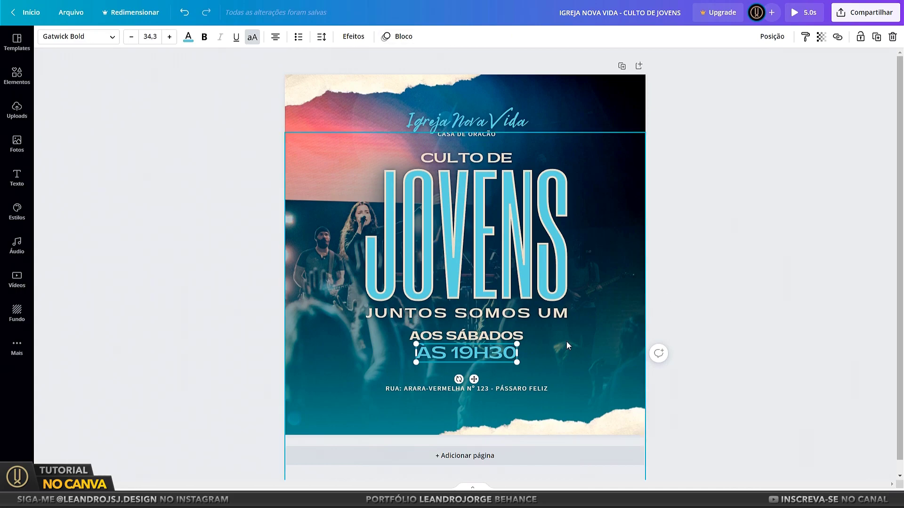
pyautogui.click(800, 14)
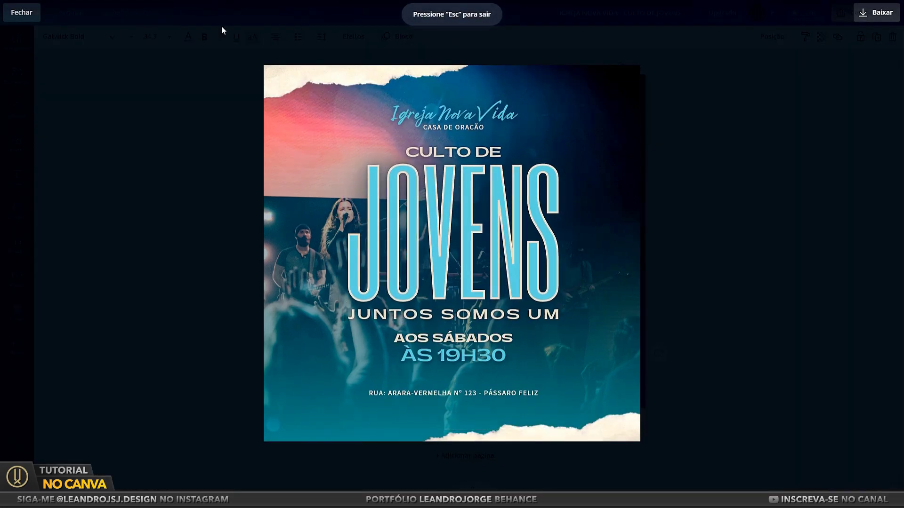
pyautogui.click(21, 13)
# Unlock the teal-to-black gradient overlay and apply the Surgir element animation to it
pyautogui.click(607, 374)
pyautogui.click(607, 371)
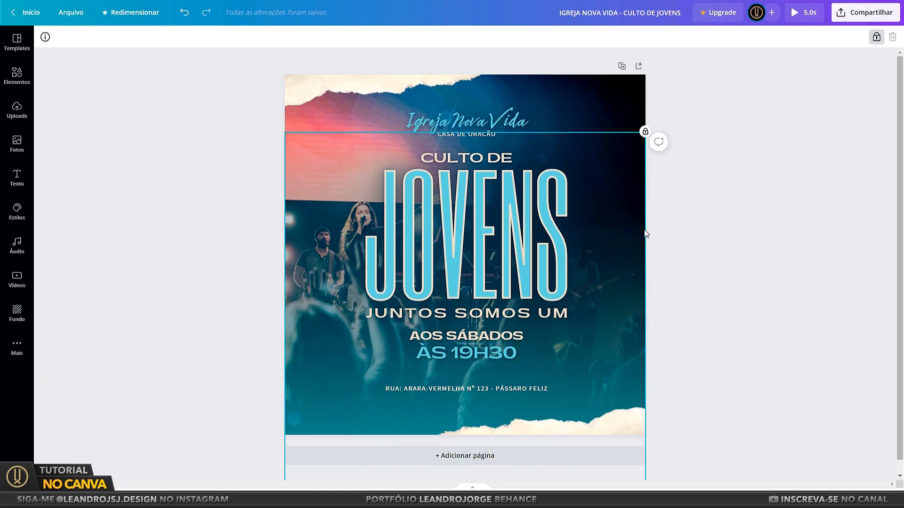
pyautogui.click(876, 39)
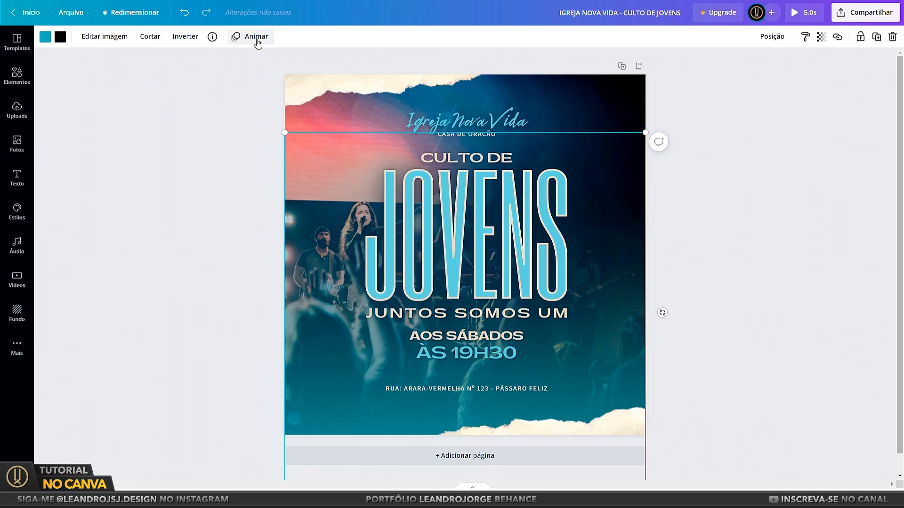
pyautogui.click(256, 38)
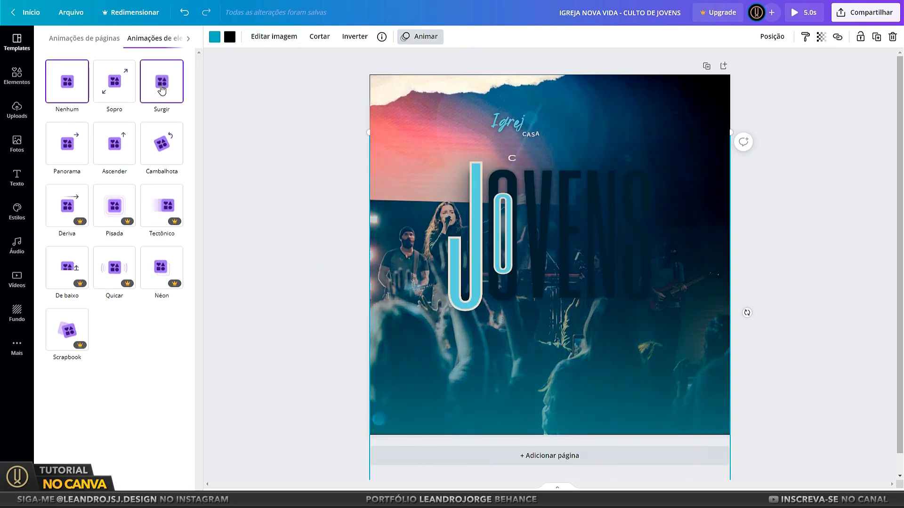
pyautogui.click(161, 89)
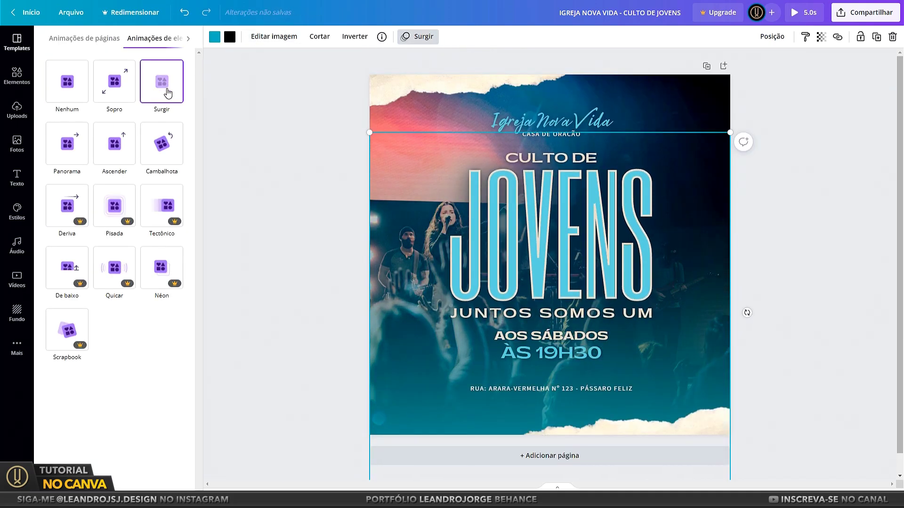
pyautogui.click(326, 138)
# Preview the design's playback with the gradient overlay's animation and close the preview
pyautogui.click(800, 241)
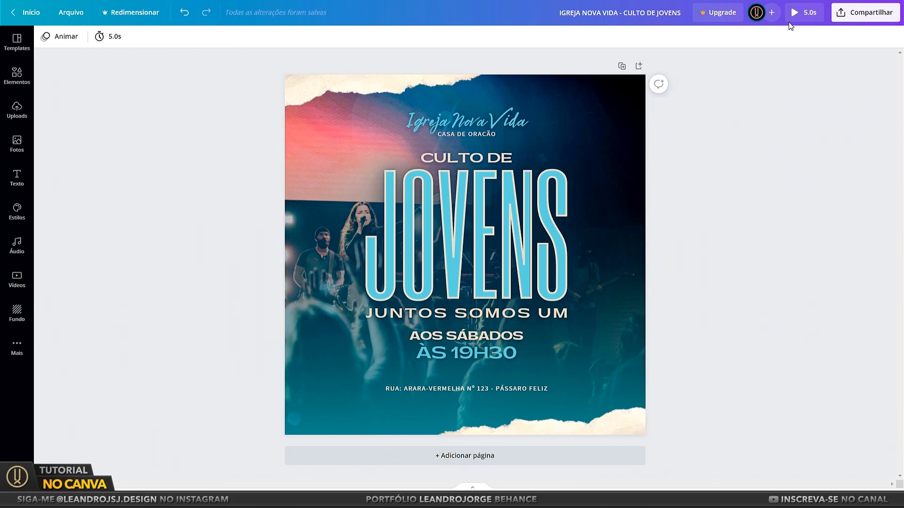
pyautogui.click(804, 11)
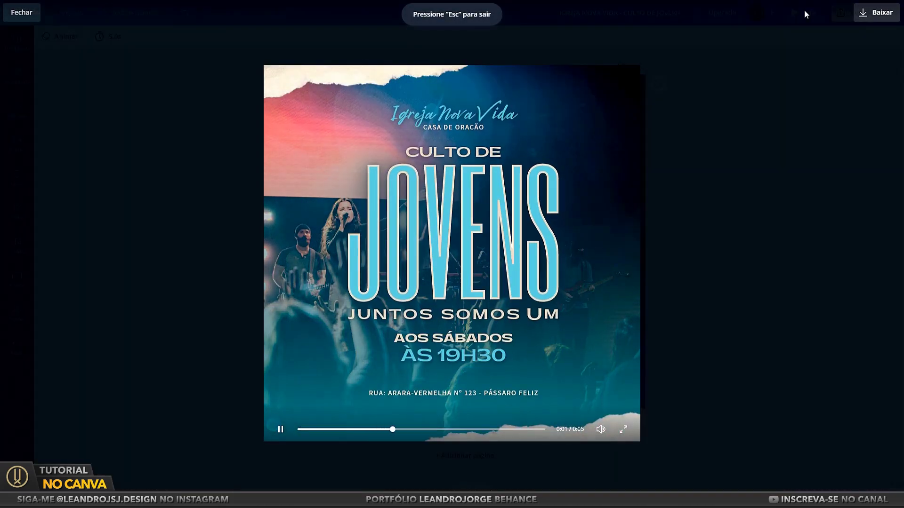
pyautogui.click(22, 12)
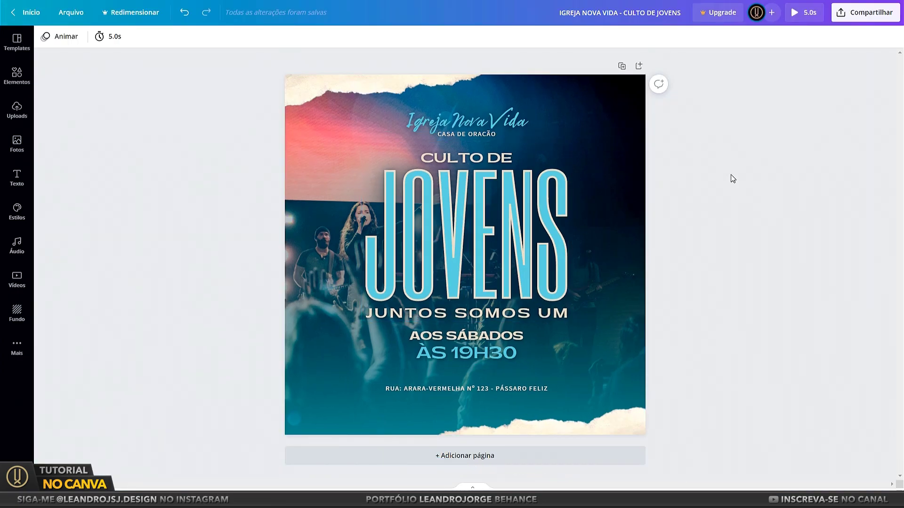
# Download the design as an MP4 video
pyautogui.click(861, 19)
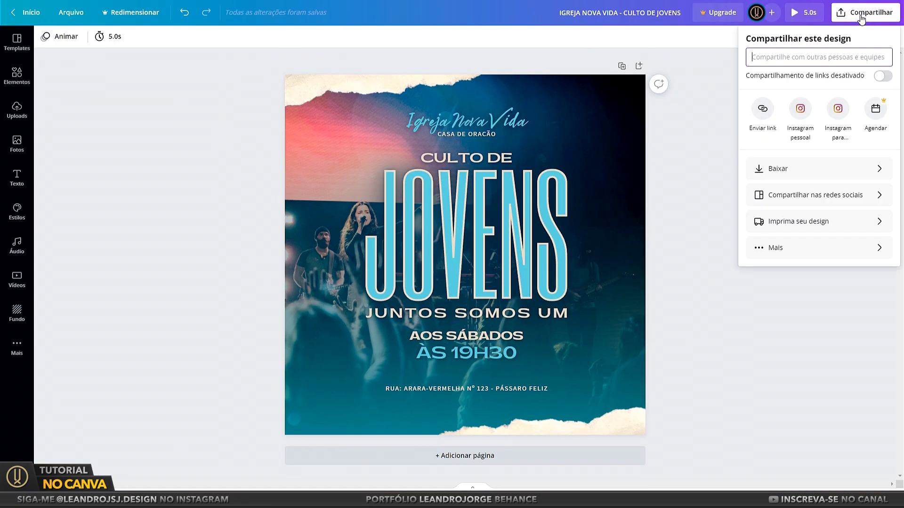
pyautogui.click(788, 174)
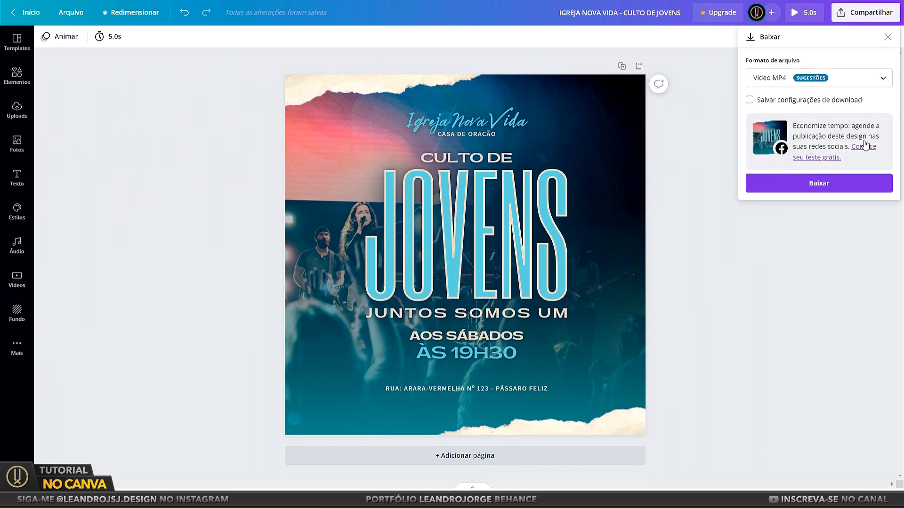
pyautogui.click(844, 186)
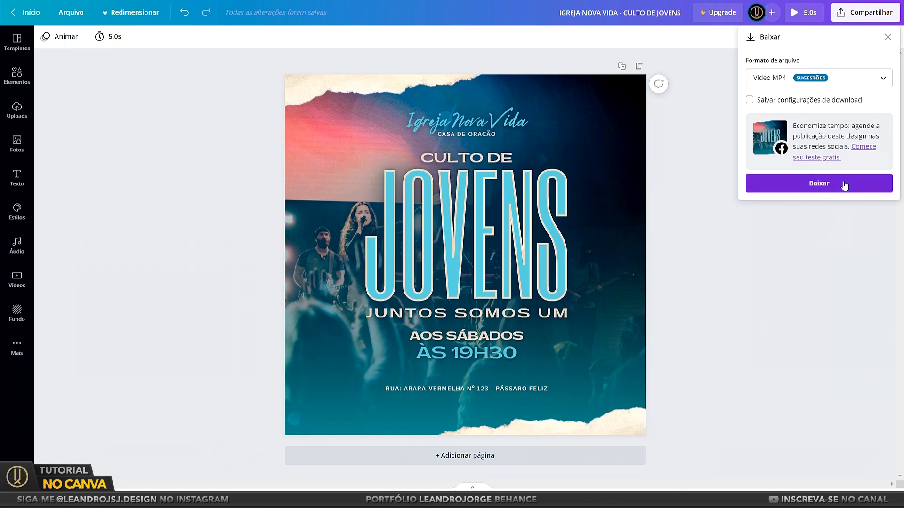